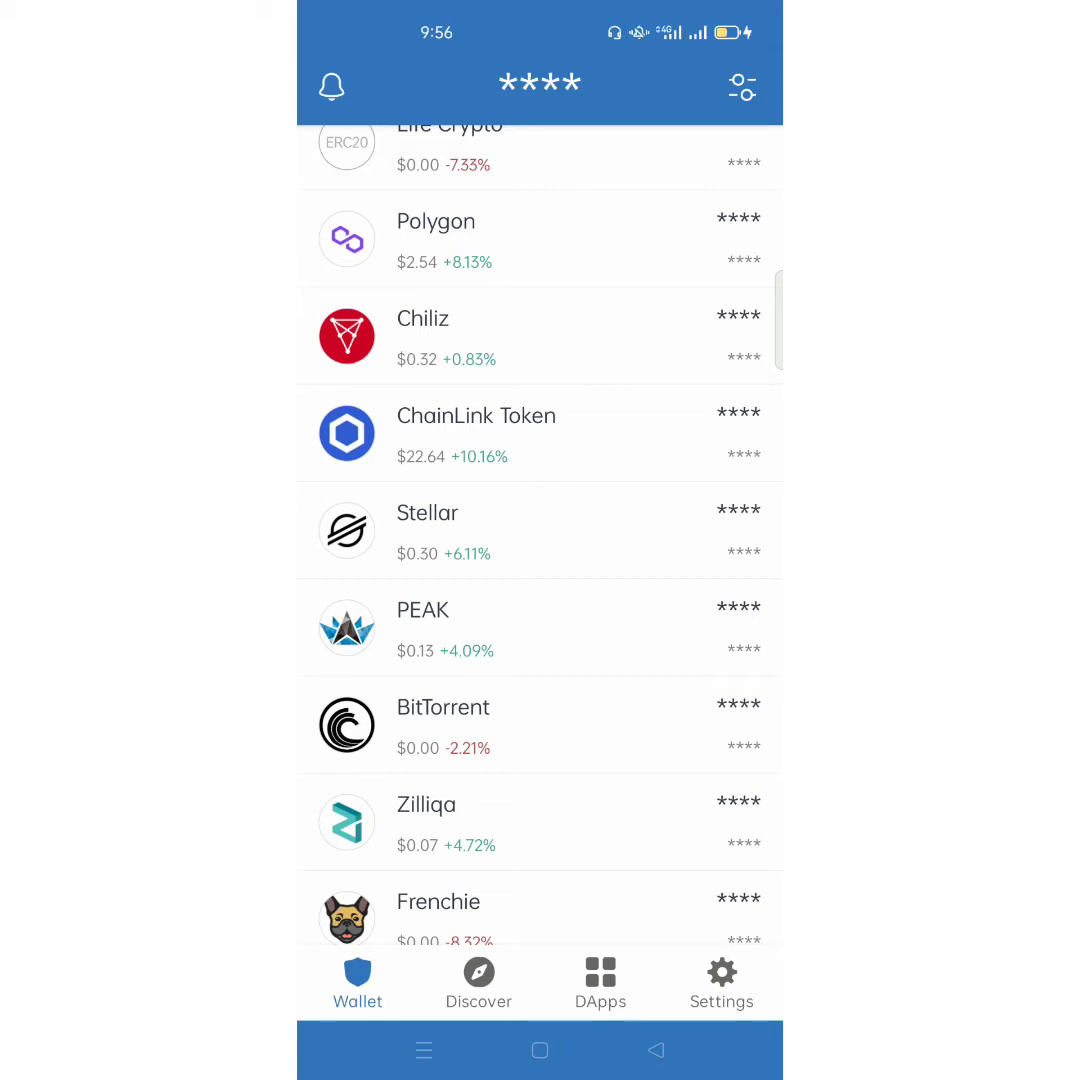
Scroll the Trust Wallet token list showing Polygon, Chiliz, ChainLink and Stellar.
{"action": "left_click_drag", "start_coordinate": [540, 820], "coordinate": [540, 864]}
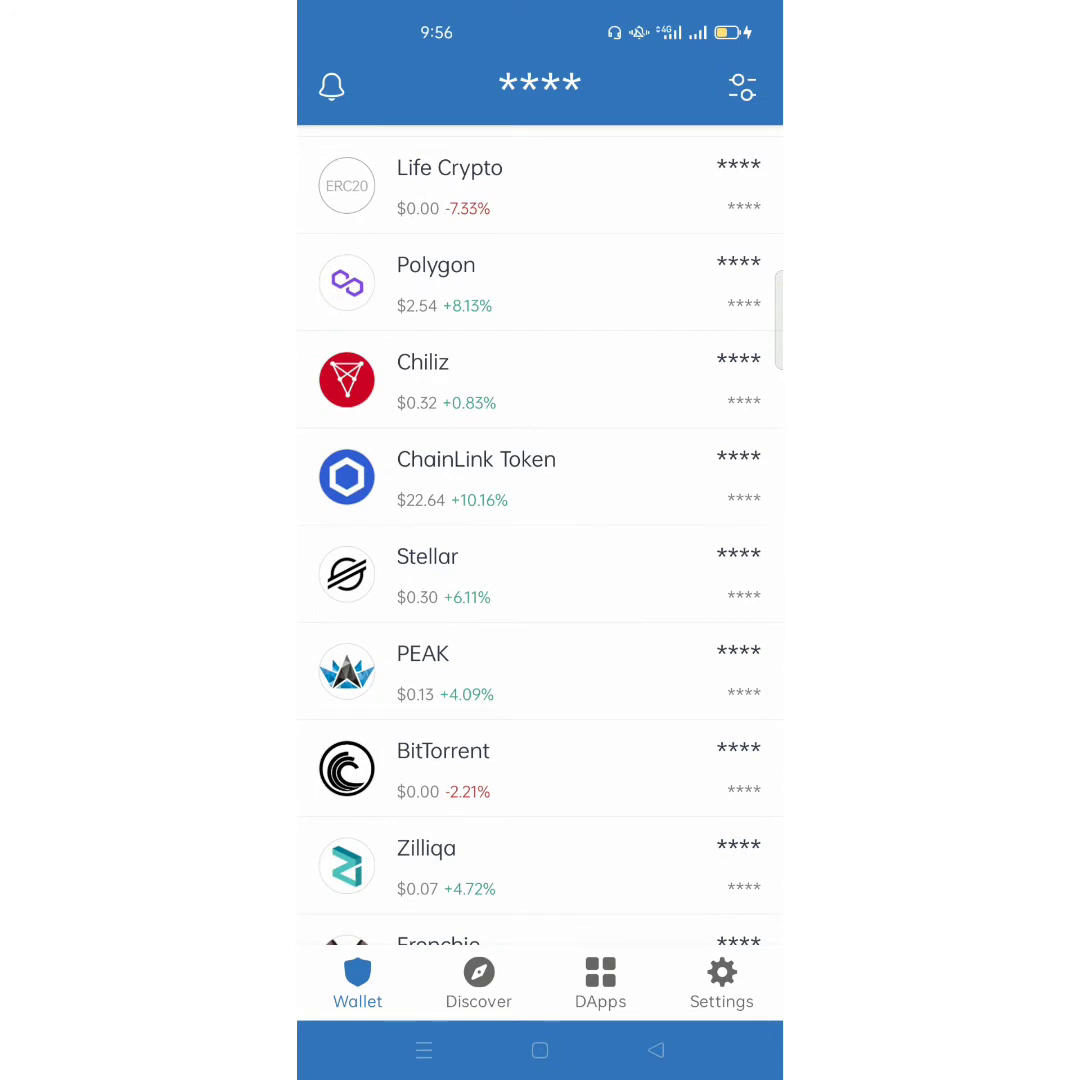
Switch to Chrome and reach coinmarketcap.com through a Google search for 'coinmarketcap'.
{"action": "key", "text": "alt+Tab"}
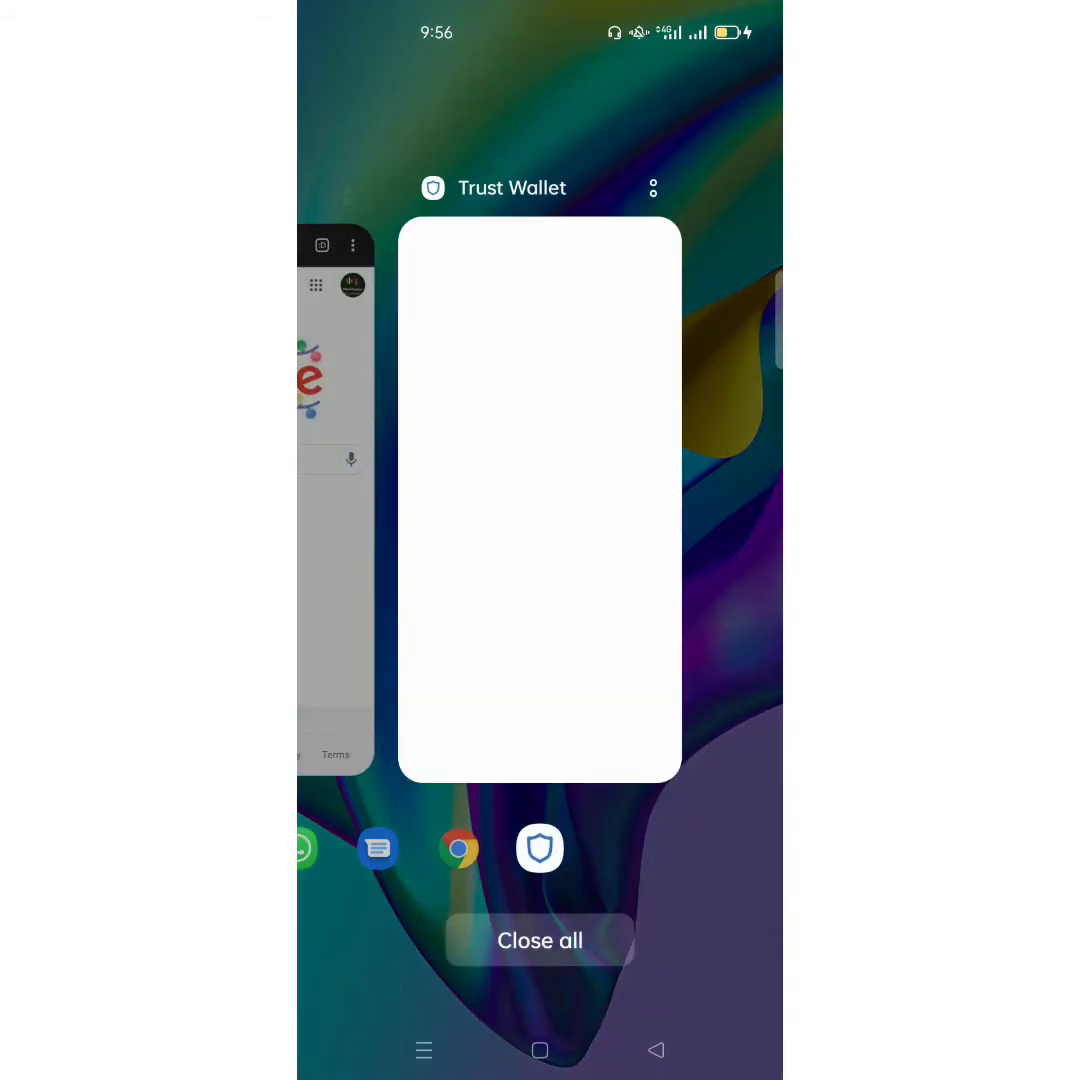
{"action": "left_click_drag", "start_coordinate": [400, 500], "coordinate": [650, 500]}
{"action": "left_click", "coordinate": [540, 450]}
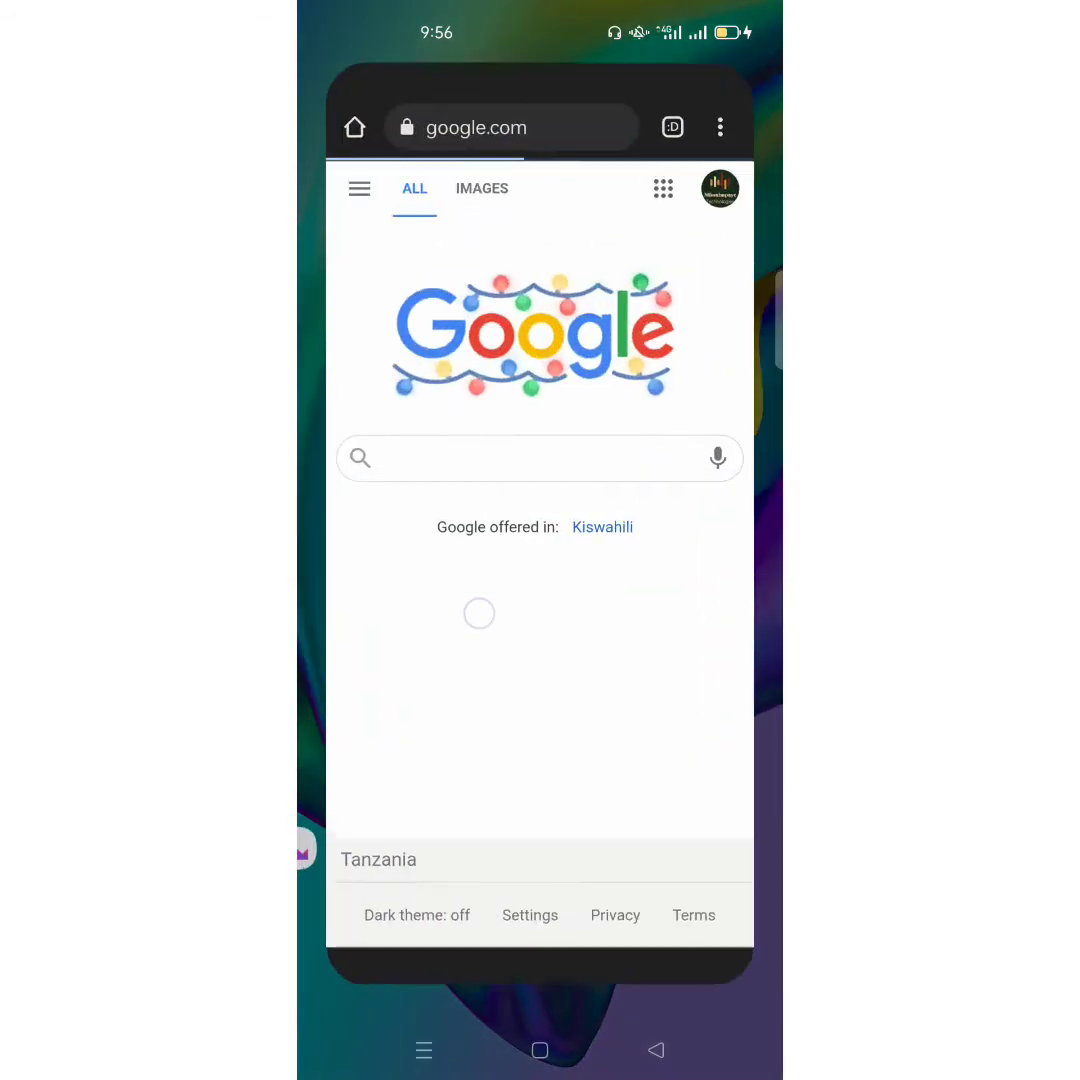
{"action": "left_click", "coordinate": [540, 463]}
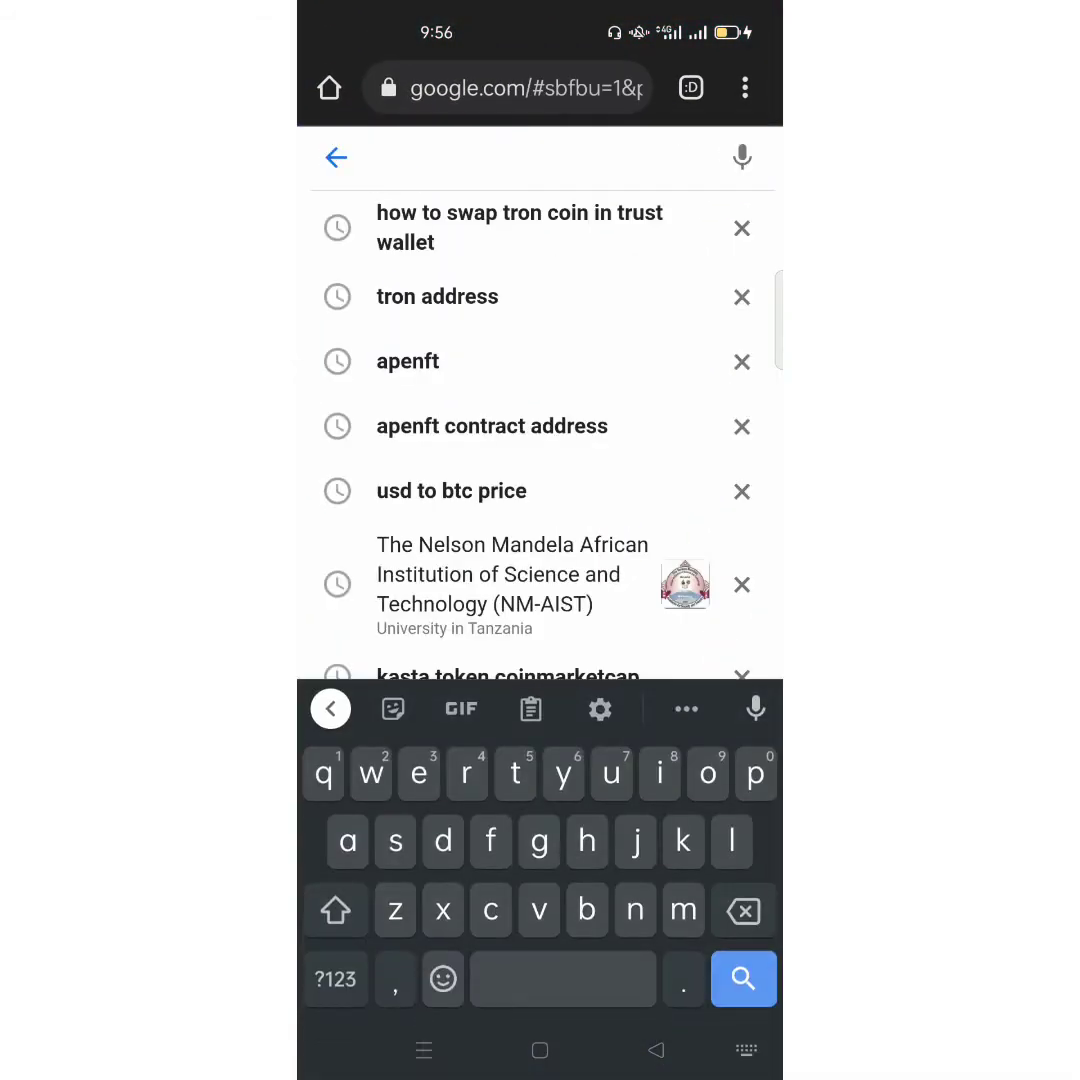
{"action": "type", "text": "coin"}
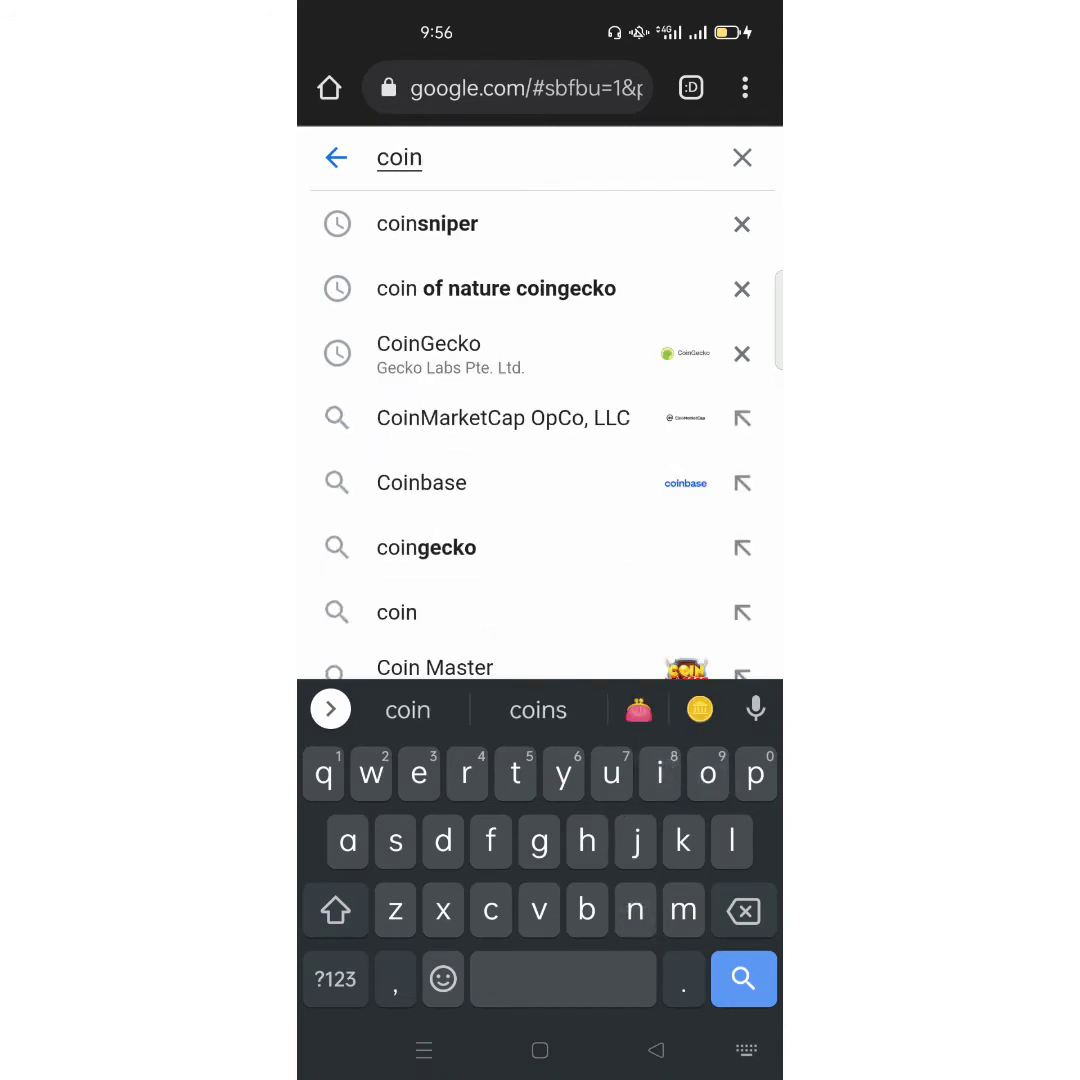
{"action": "type", "text": "ma"}
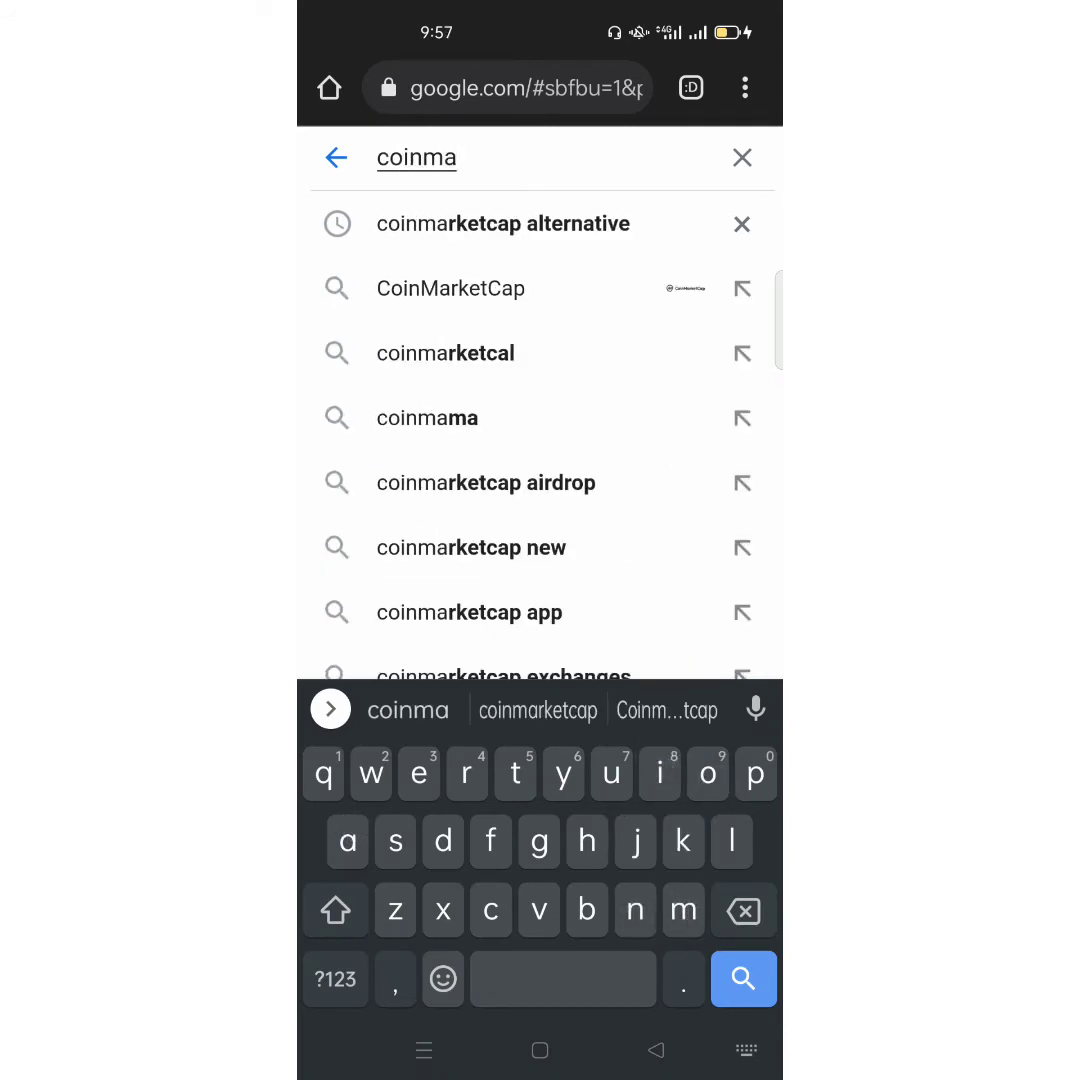
{"action": "left_click", "coordinate": [451, 288]}
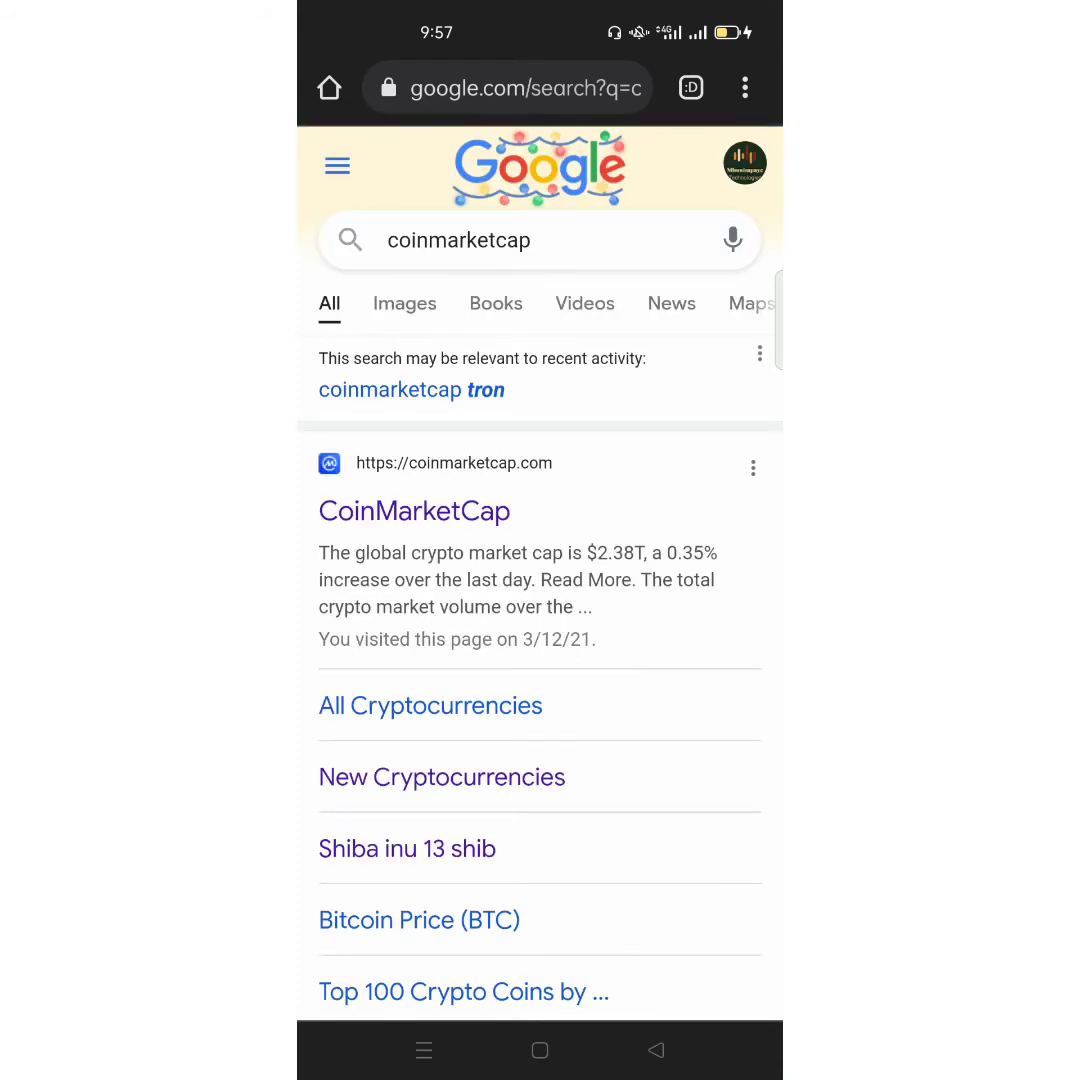
{"action": "left_click", "coordinate": [414, 511]}
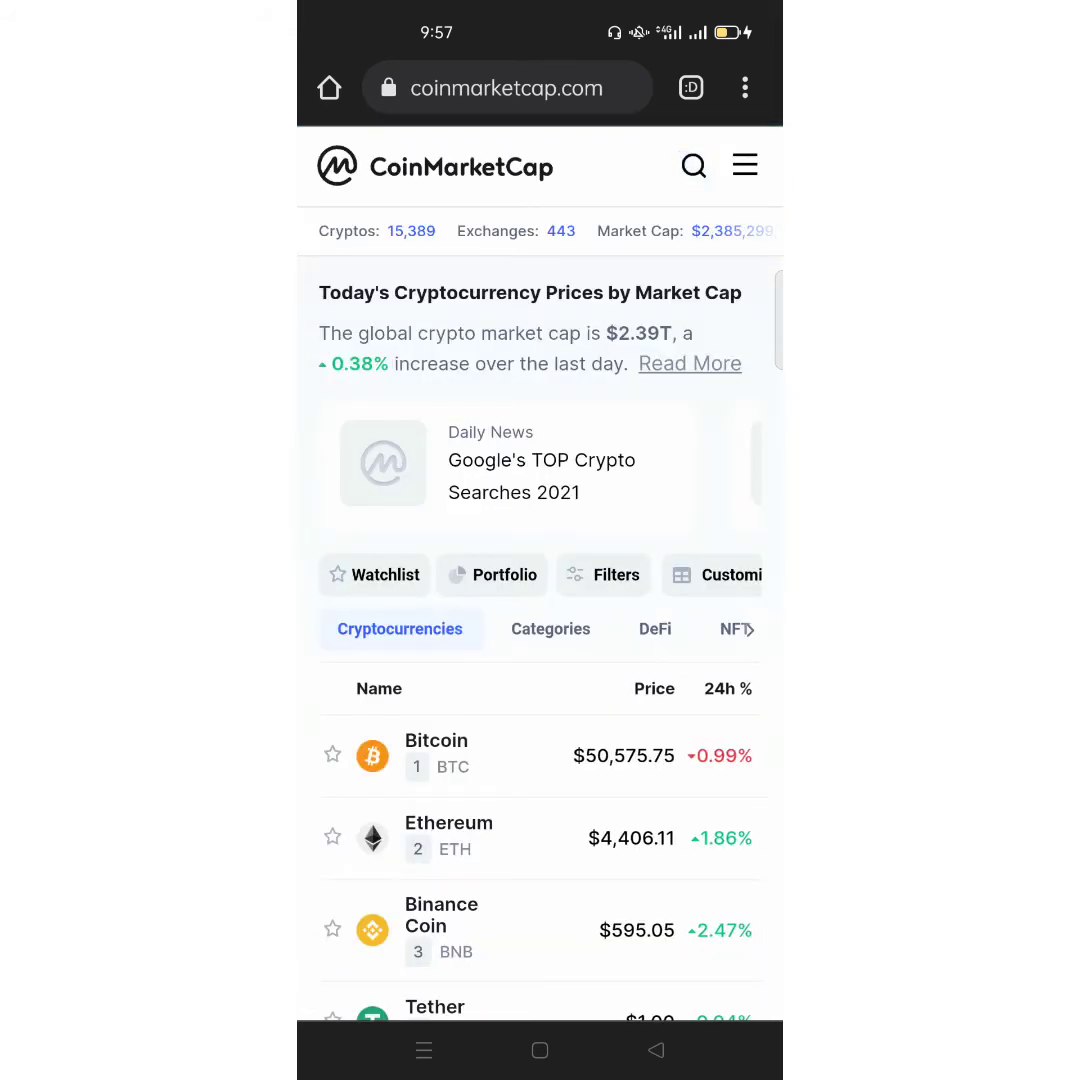
Search CoinMarketCap for 'Apenft' and copy APENFT's Tron20 contract address.
{"action": "left_click", "coordinate": [693, 166]}
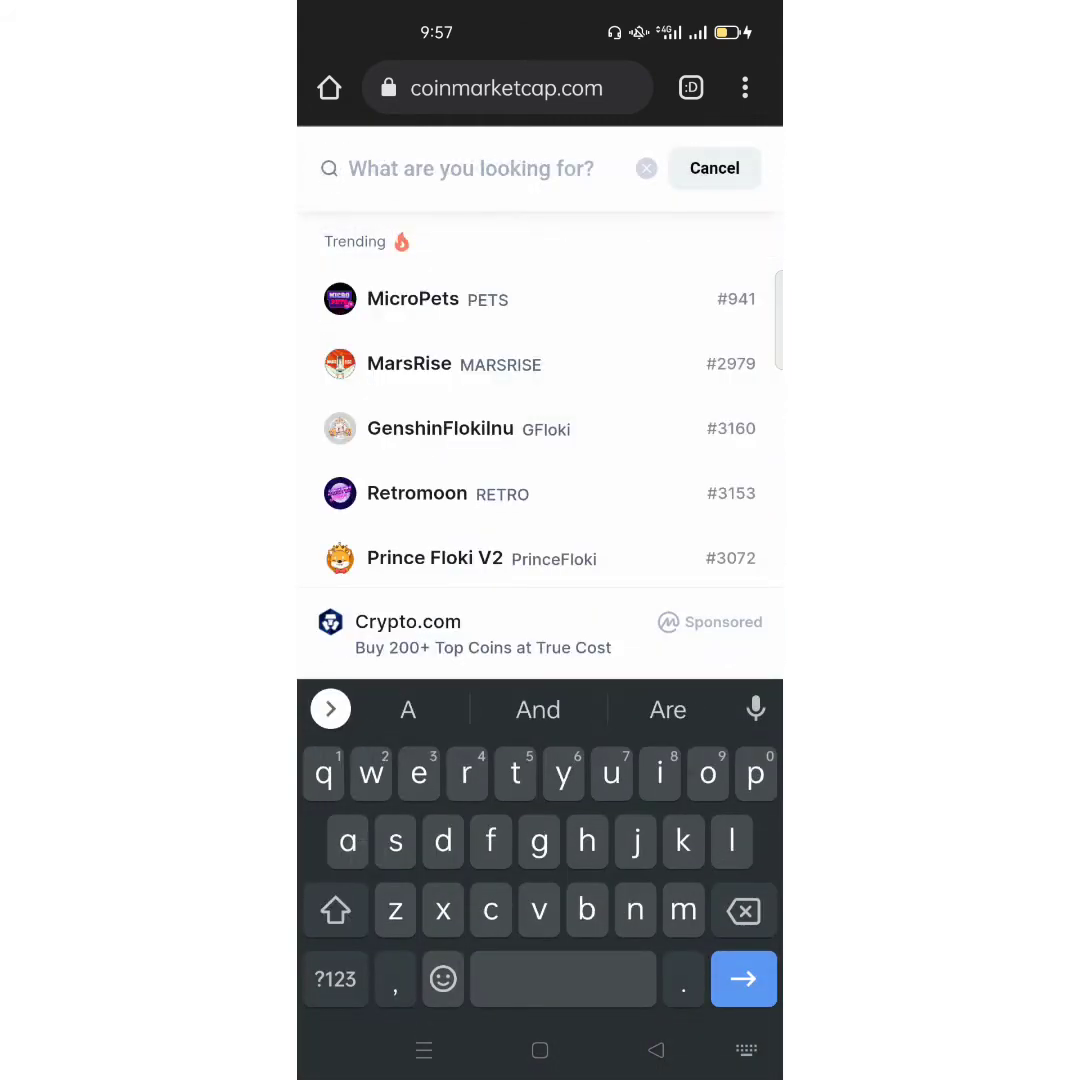
{"action": "type", "text": "Ape"}
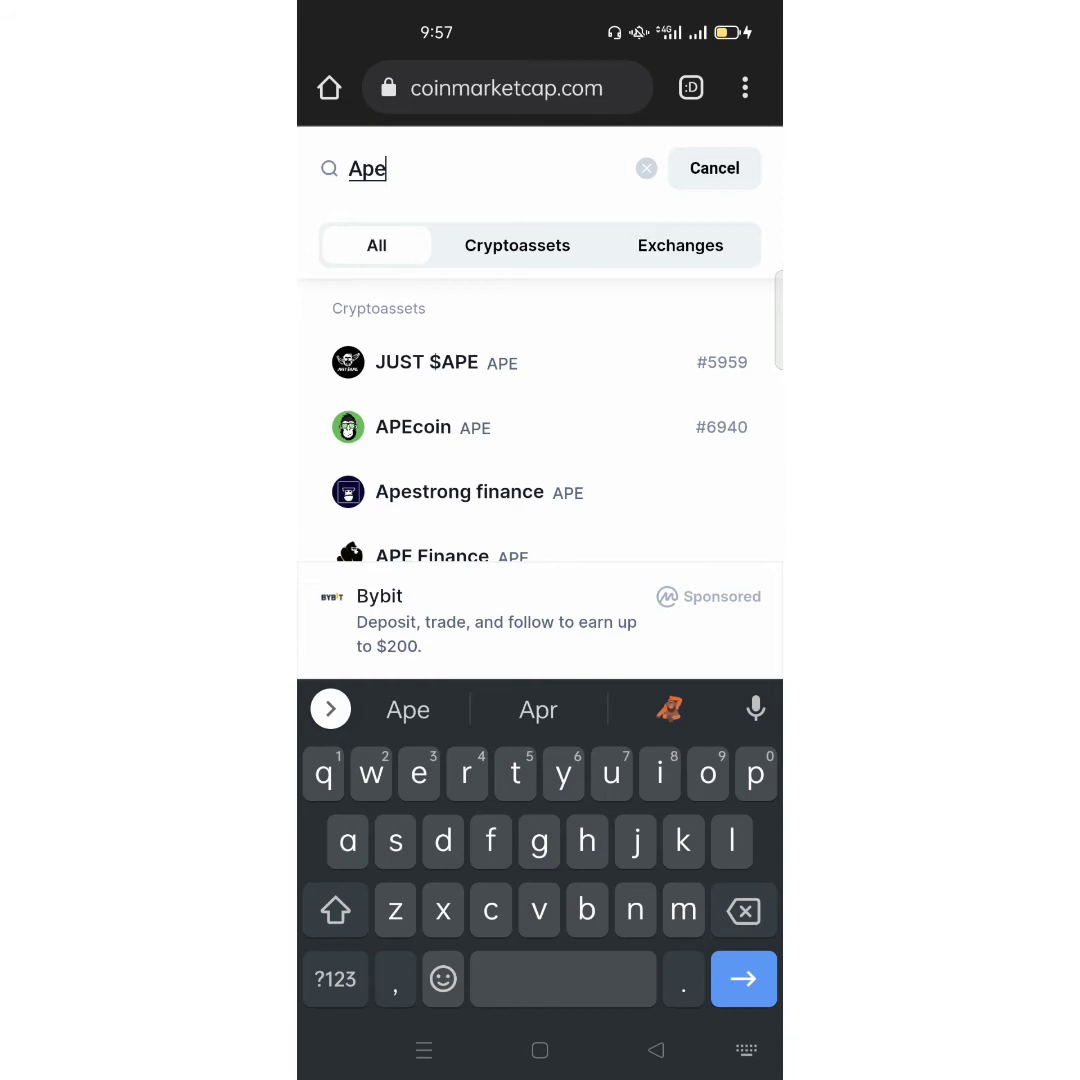
{"action": "type", "text": "nt"}
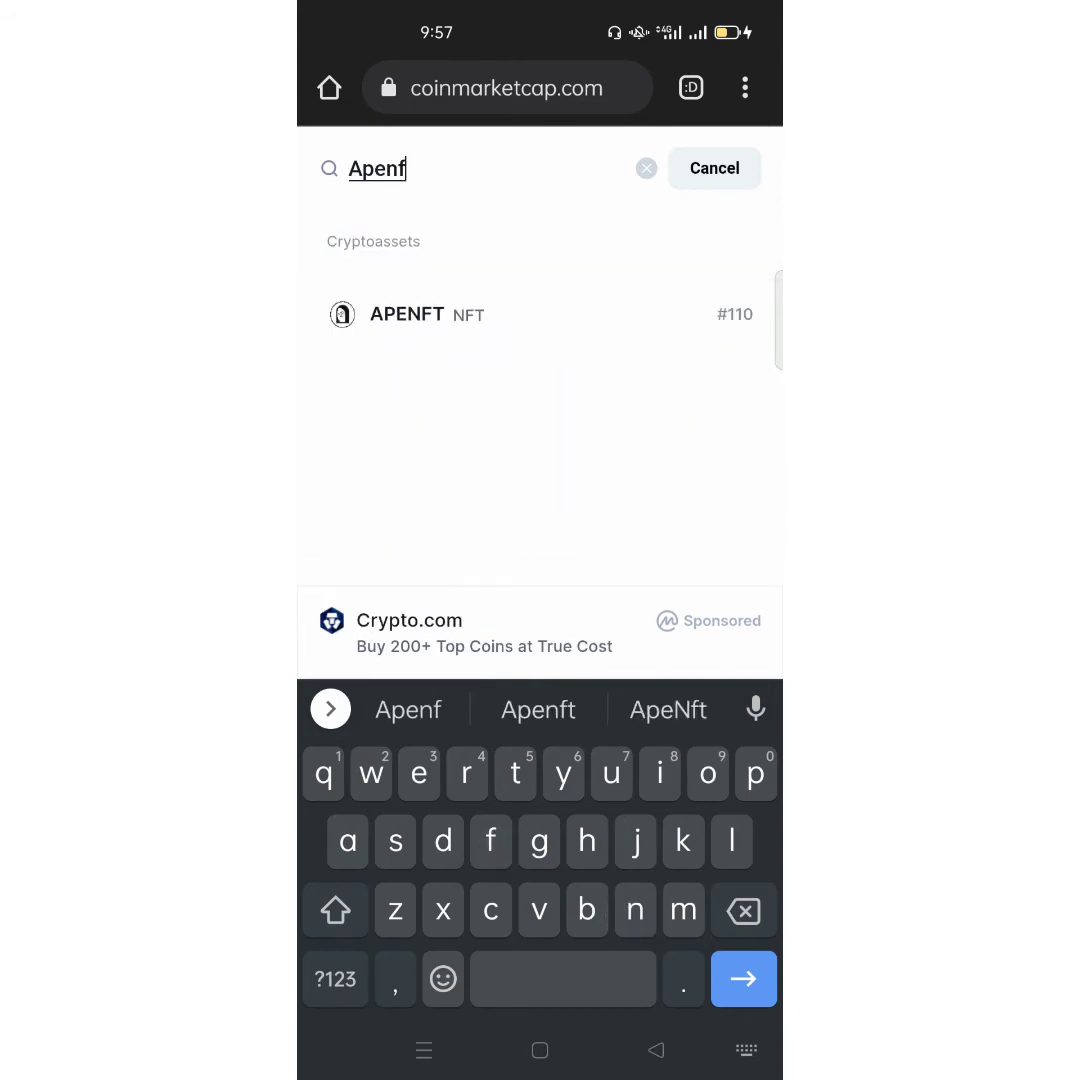
{"action": "key", "text": "Return"}
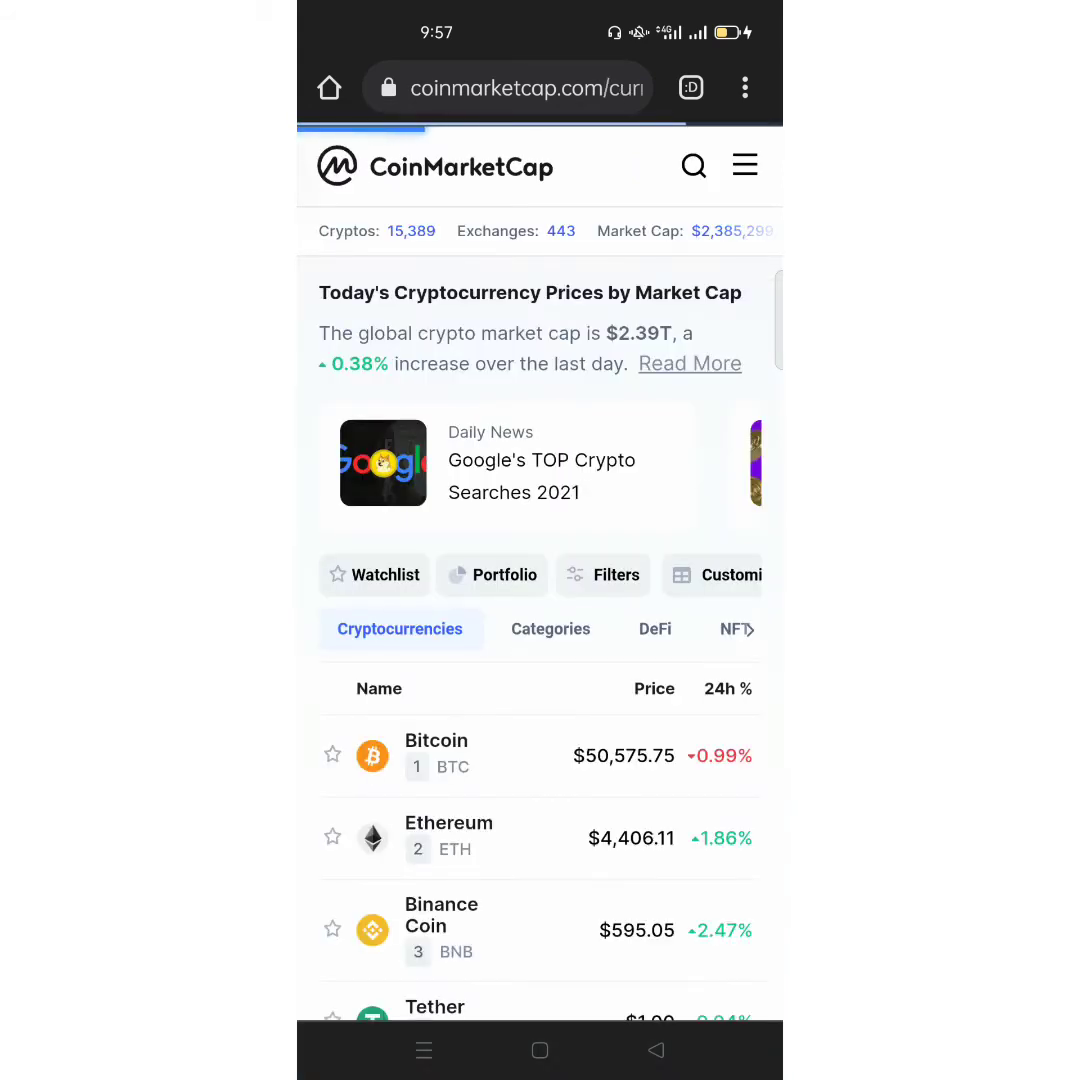
{"action": "scroll", "coordinate": [540, 600], "scroll_direction": "down", "scroll_amount": 3}
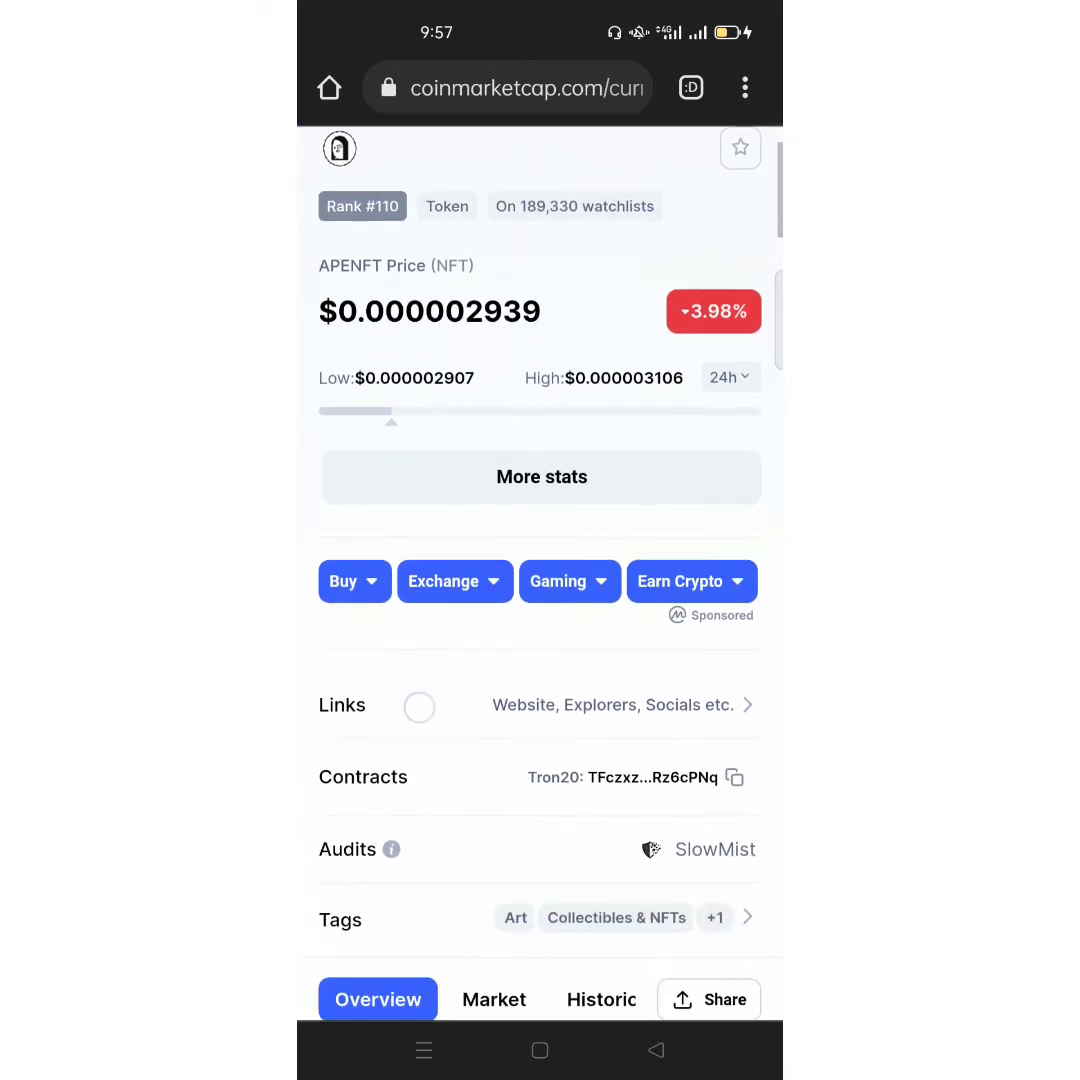
{"action": "scroll", "coordinate": [436, 670], "scroll_direction": "down", "scroll_amount": 3}
{"action": "scroll", "coordinate": [436, 670], "scroll_direction": "down", "scroll_amount": 2}
{"action": "scroll", "coordinate": [540, 600], "scroll_direction": "down", "scroll_amount": 2}
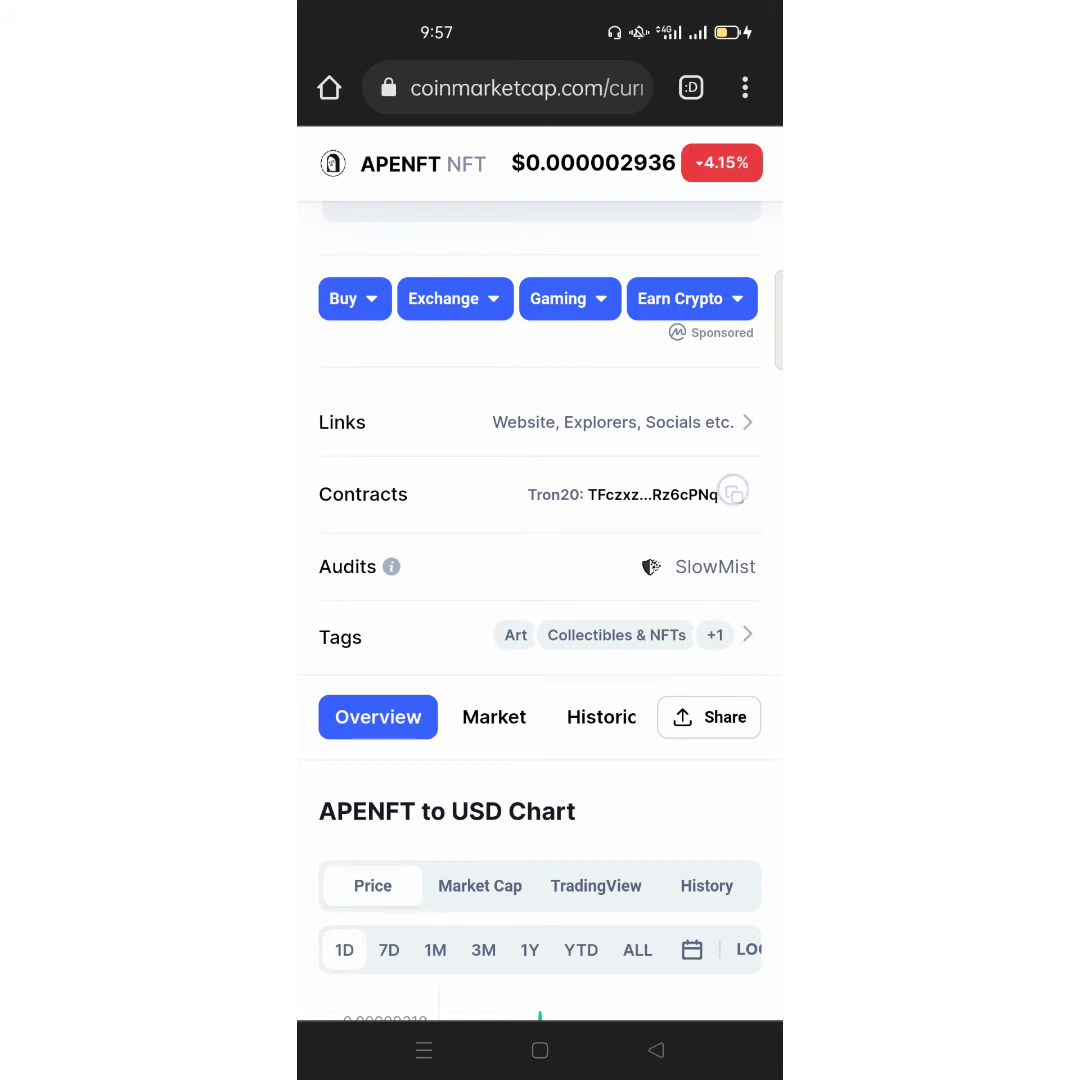
{"action": "left_click", "coordinate": [734, 494]}
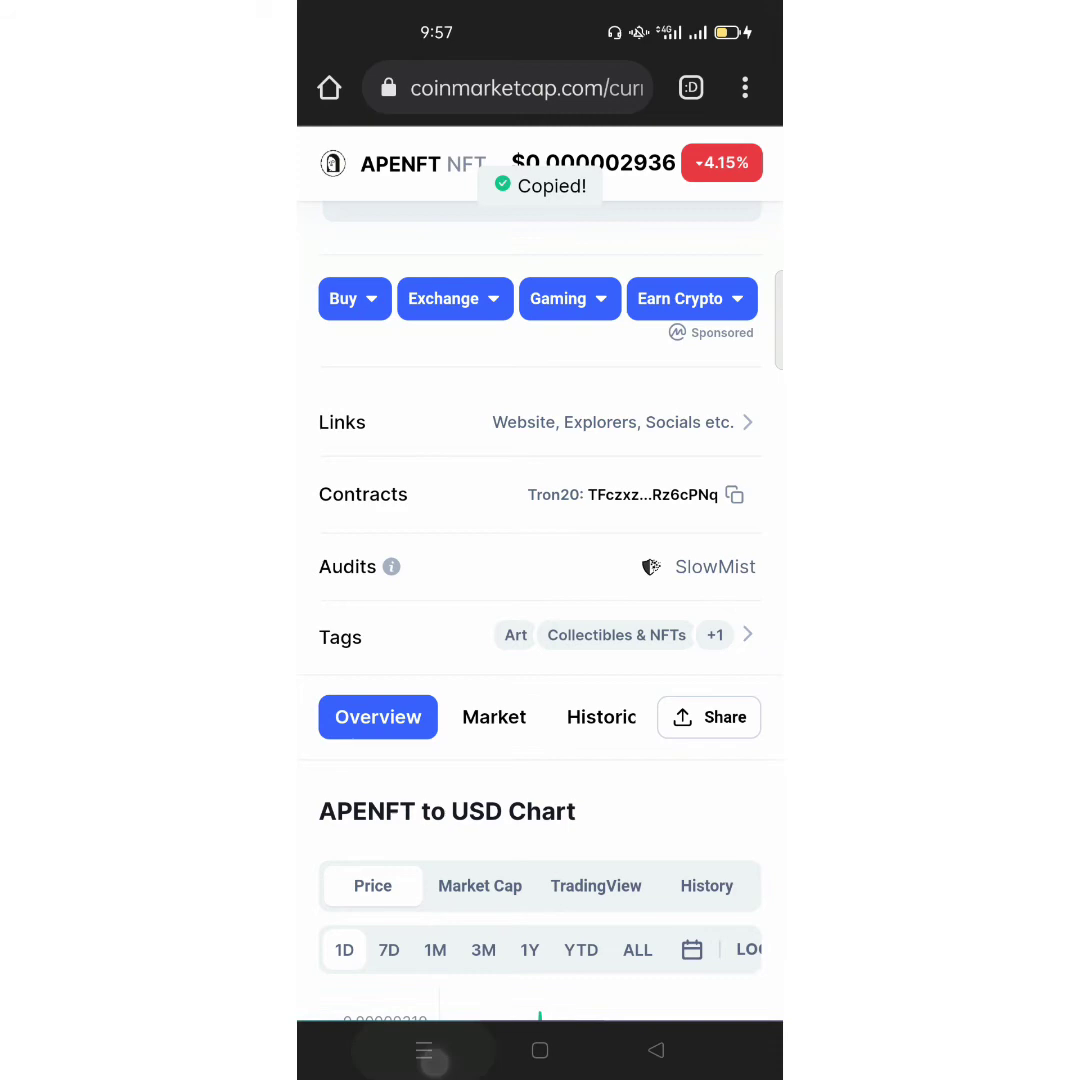
Return to Trust Wallet's token list through recent apps.
{"action": "left_click", "coordinate": [423, 1050]}
{"action": "left_click_drag", "start_coordinate": [400, 500], "coordinate": [700, 500]}
{"action": "left_click", "coordinate": [540, 500]}
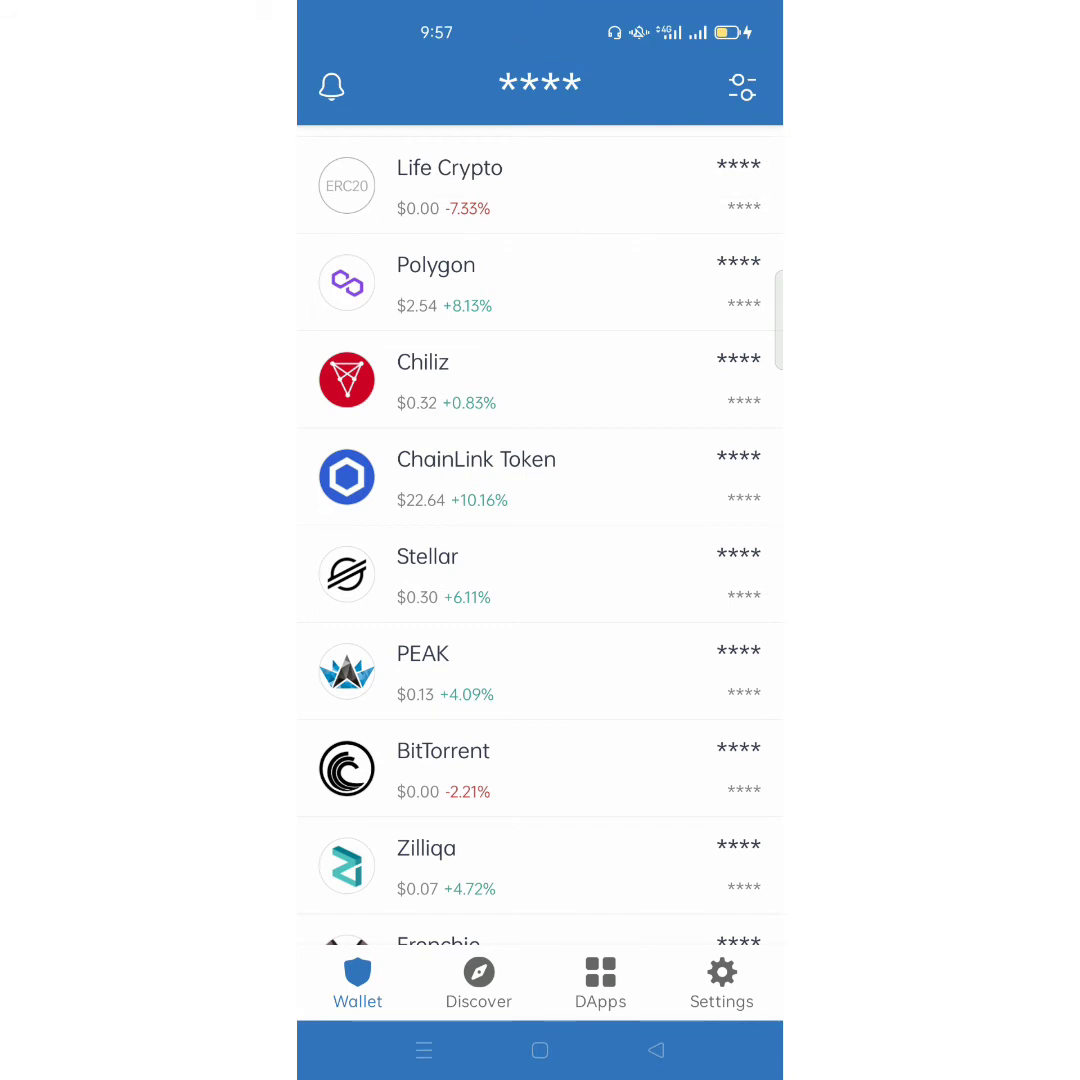
Search tokens for 'cust' and open the blank Add Custom Token form.
{"action": "left_click", "coordinate": [741, 87]}
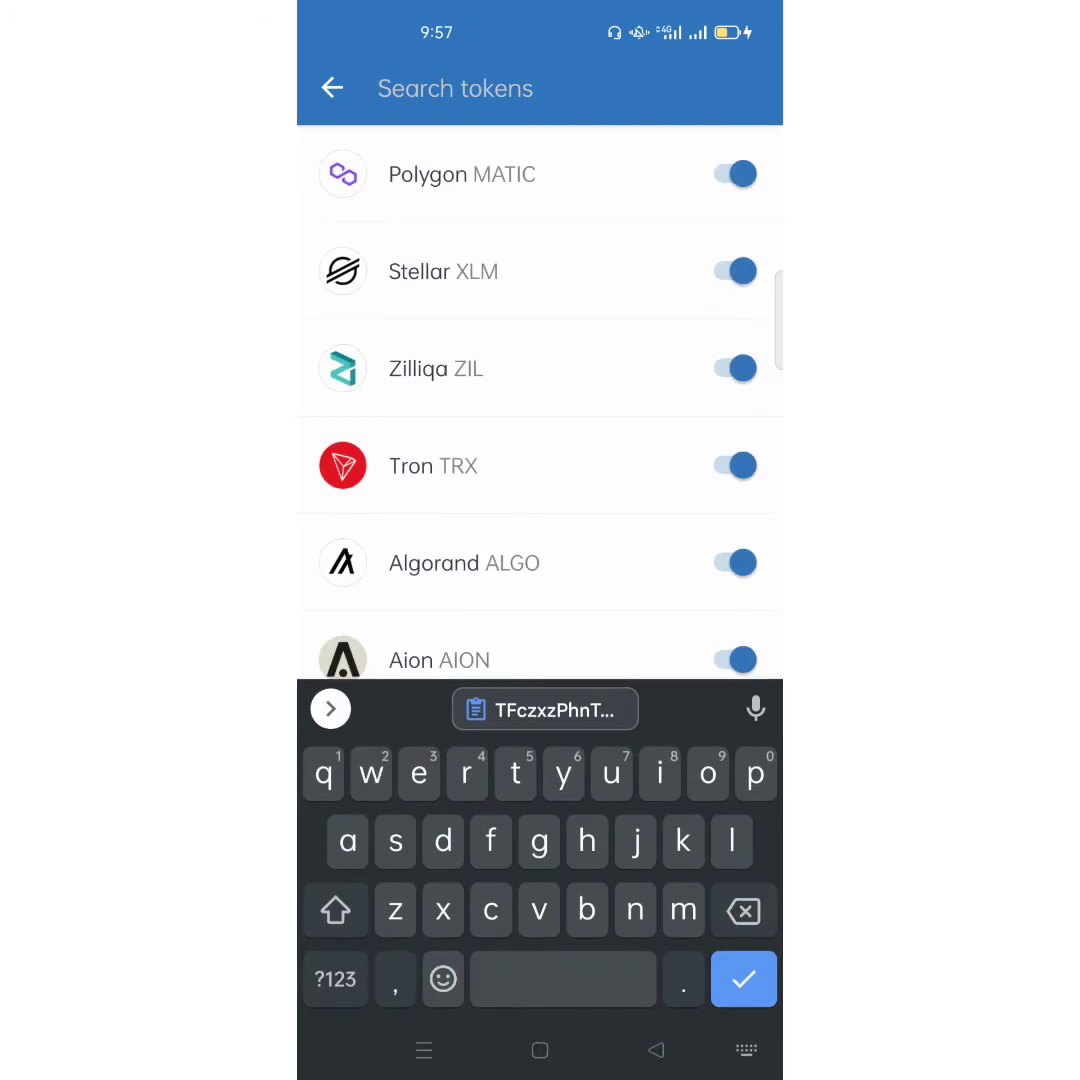
{"action": "type", "text": "cu"}
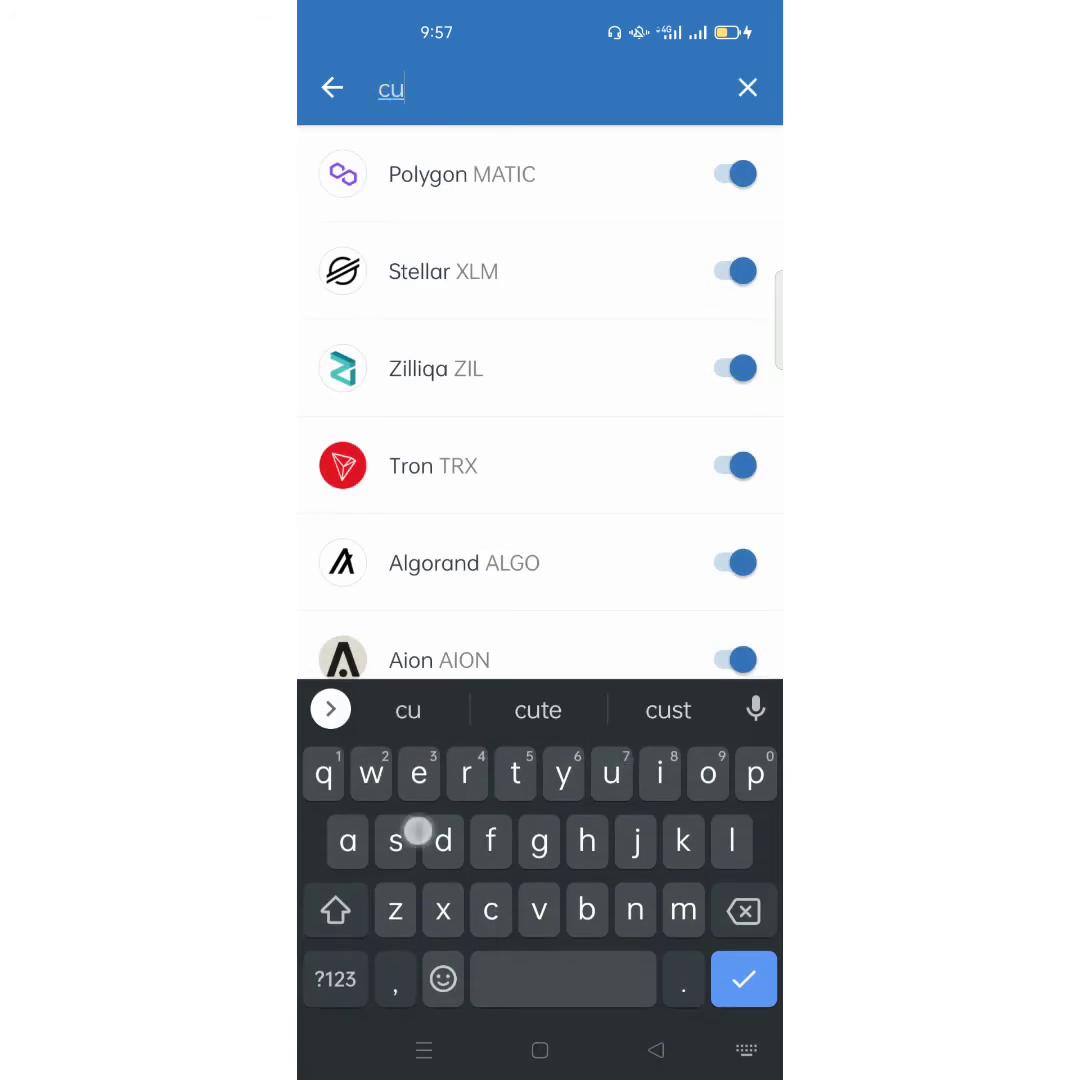
{"action": "type", "text": "st"}
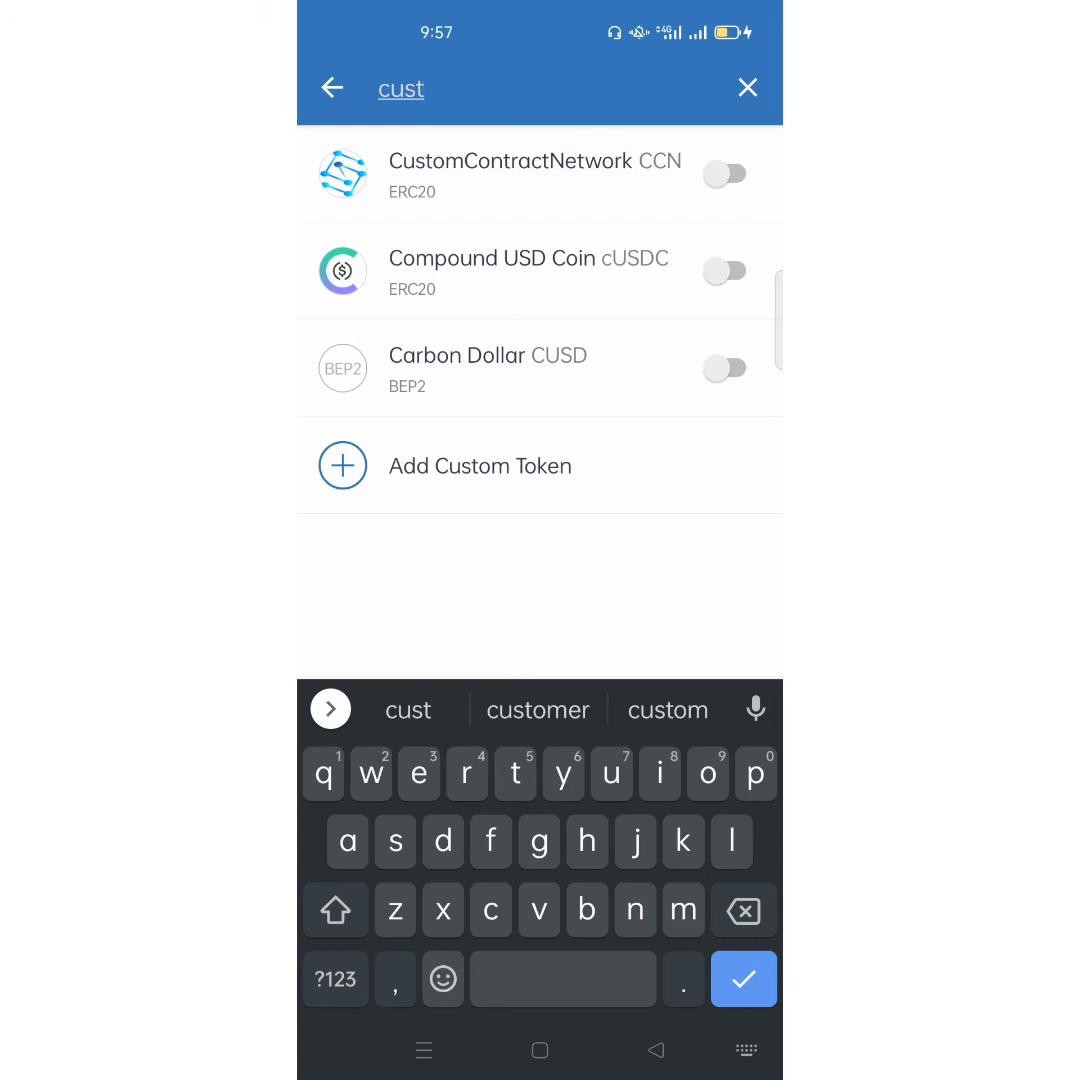
{"action": "left_click", "coordinate": [480, 465]}
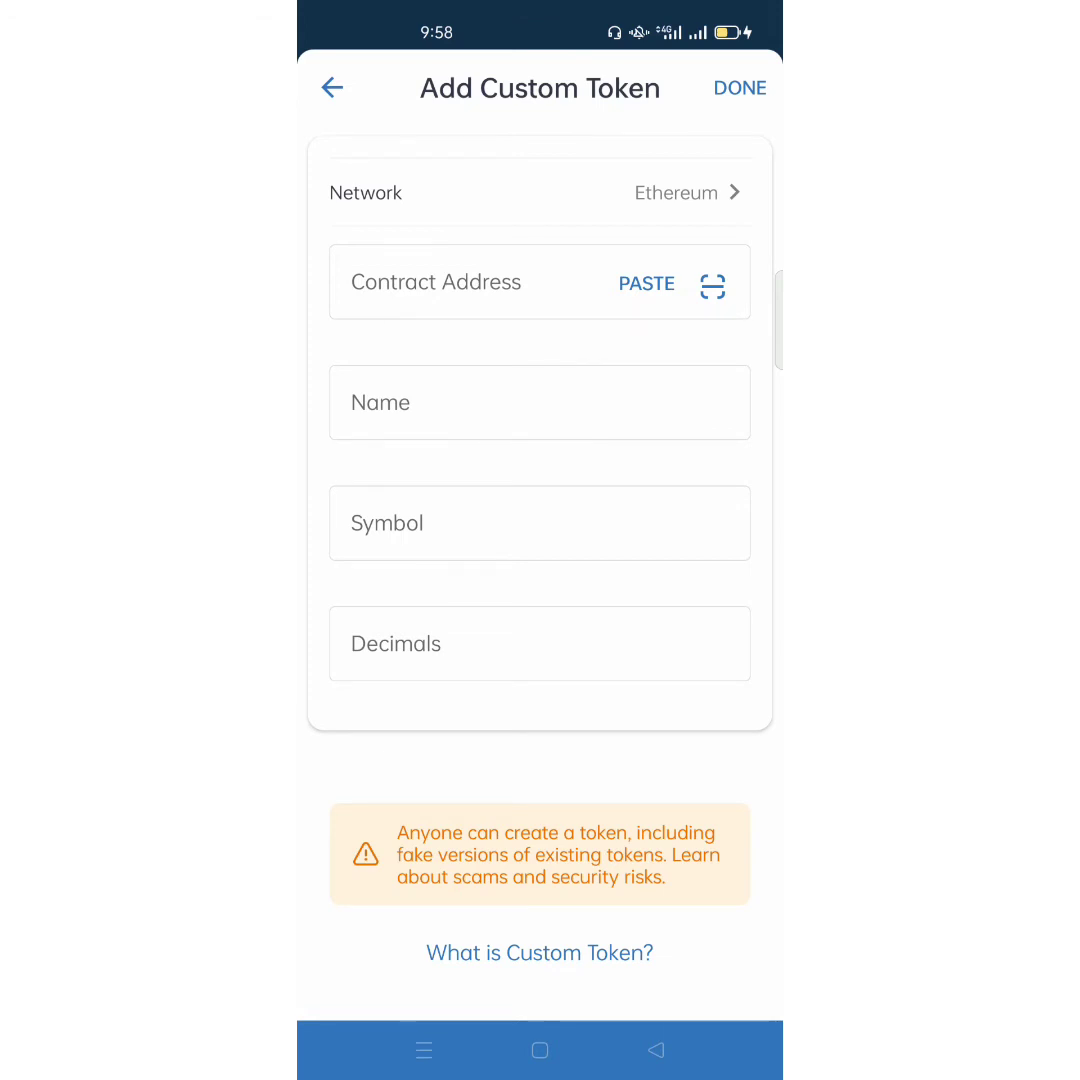
Set the custom token's network to Tron, then bring up recent apps at the Chrome card.
{"action": "left_click", "coordinate": [540, 192]}
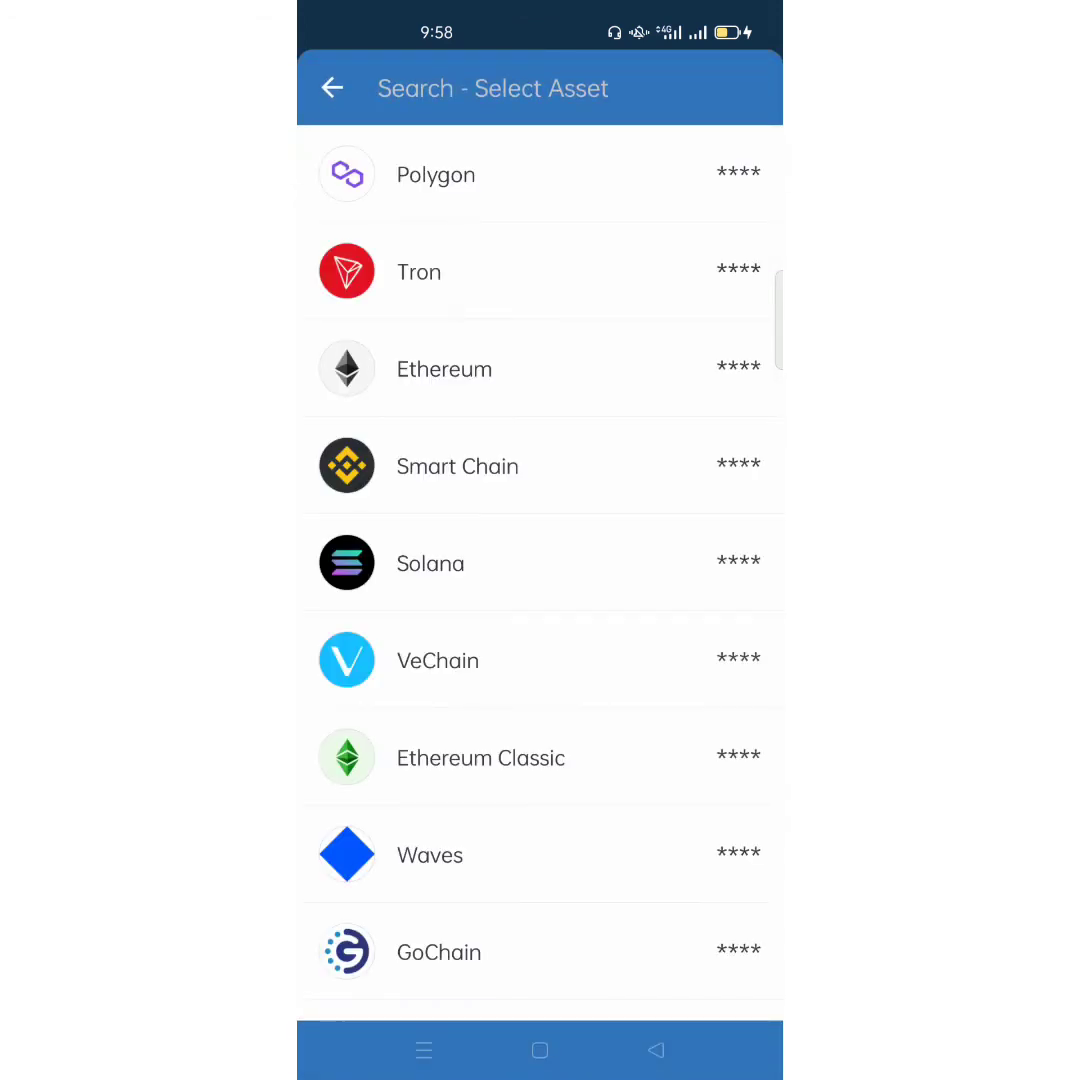
{"action": "left_click", "coordinate": [540, 271]}
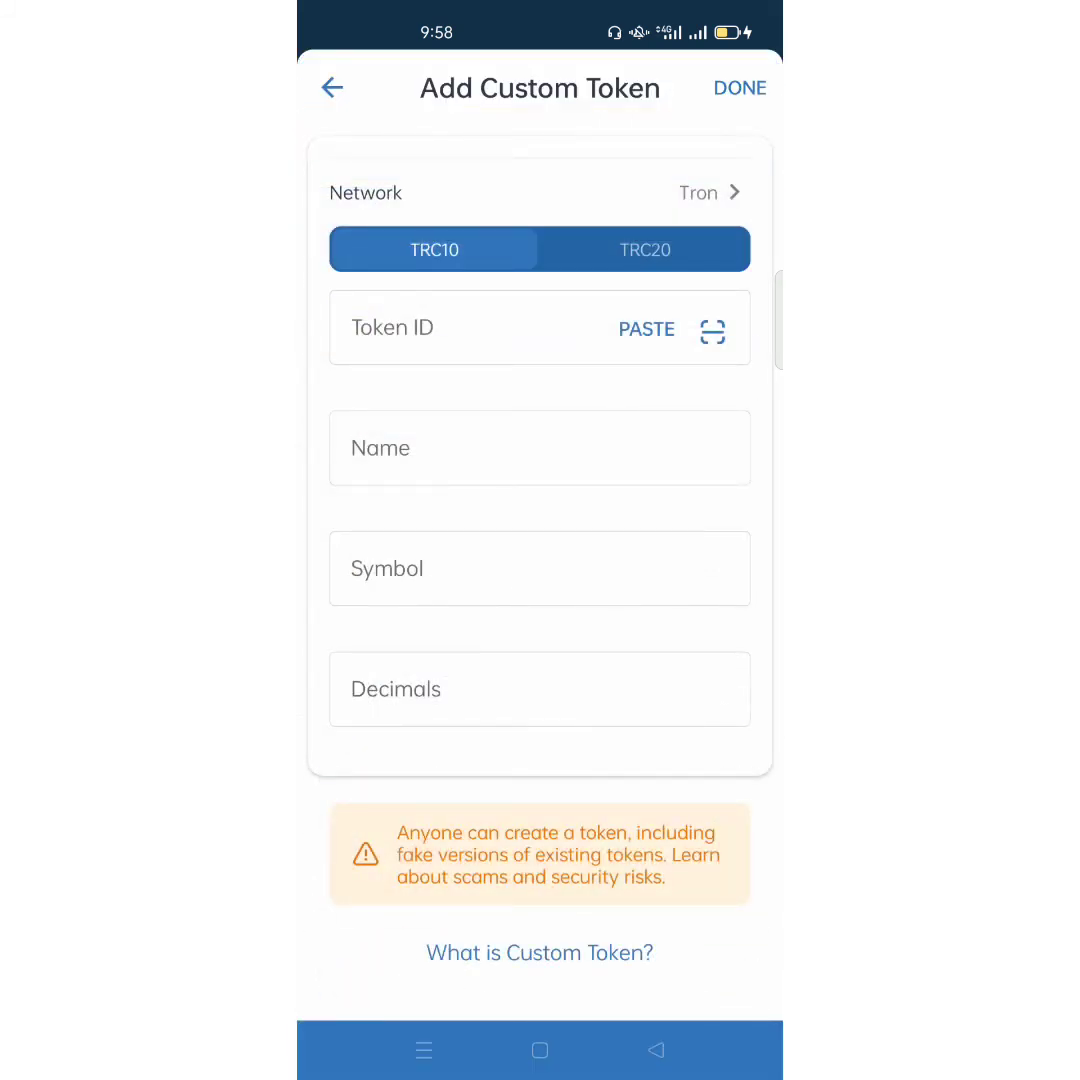
{"action": "left_click", "coordinate": [539, 1050]}
{"action": "left_click_drag", "start_coordinate": [340, 500], "coordinate": [620, 500]}
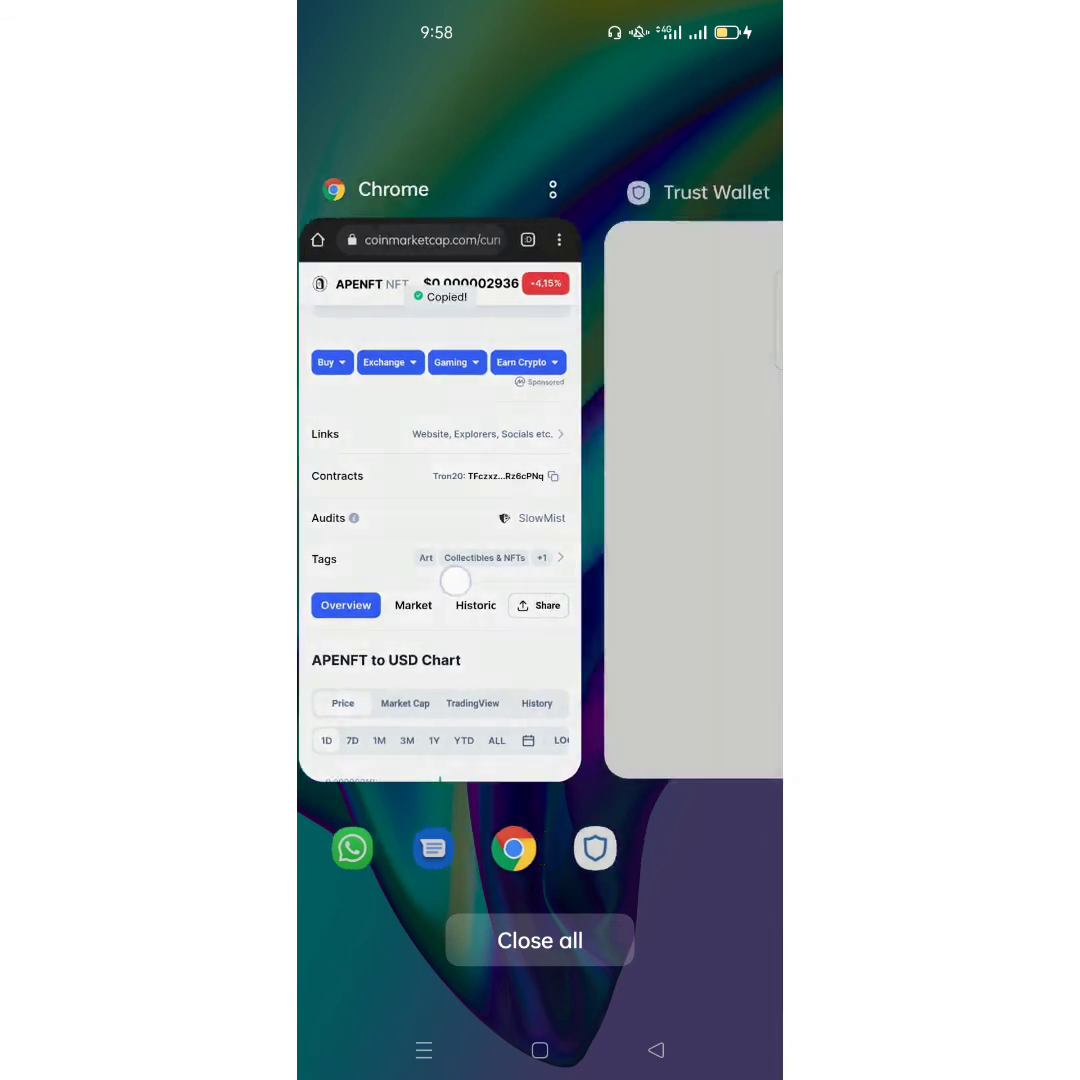
Swipe to the Trust Wallet card and reopen the Tron custom token form.
{"action": "left_click_drag", "start_coordinate": [740, 500], "coordinate": [400, 500]}
{"action": "left_click", "coordinate": [560, 500]}
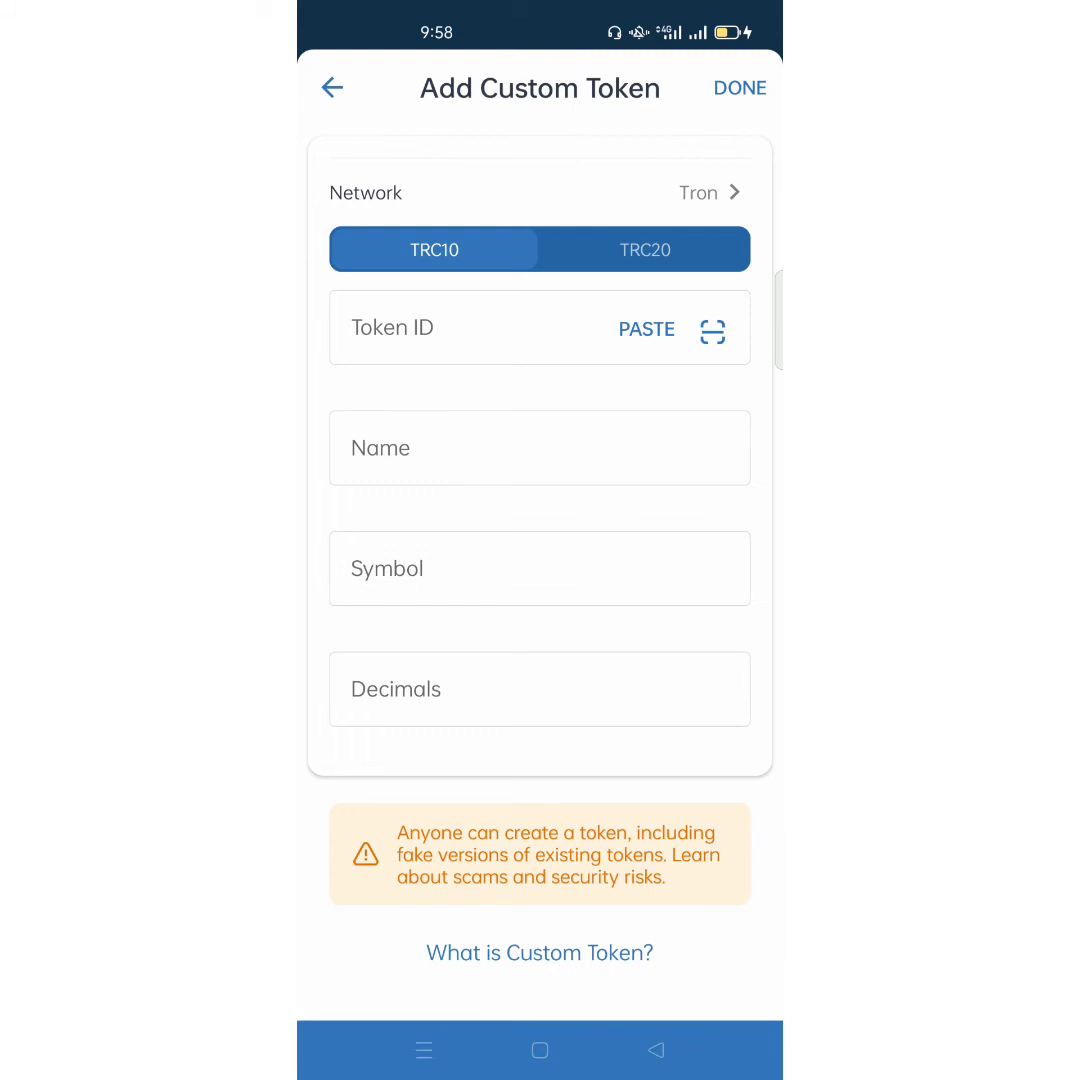
Save APENFT as a TRC20 token using the pasted contract address.
{"action": "left_click", "coordinate": [645, 249]}
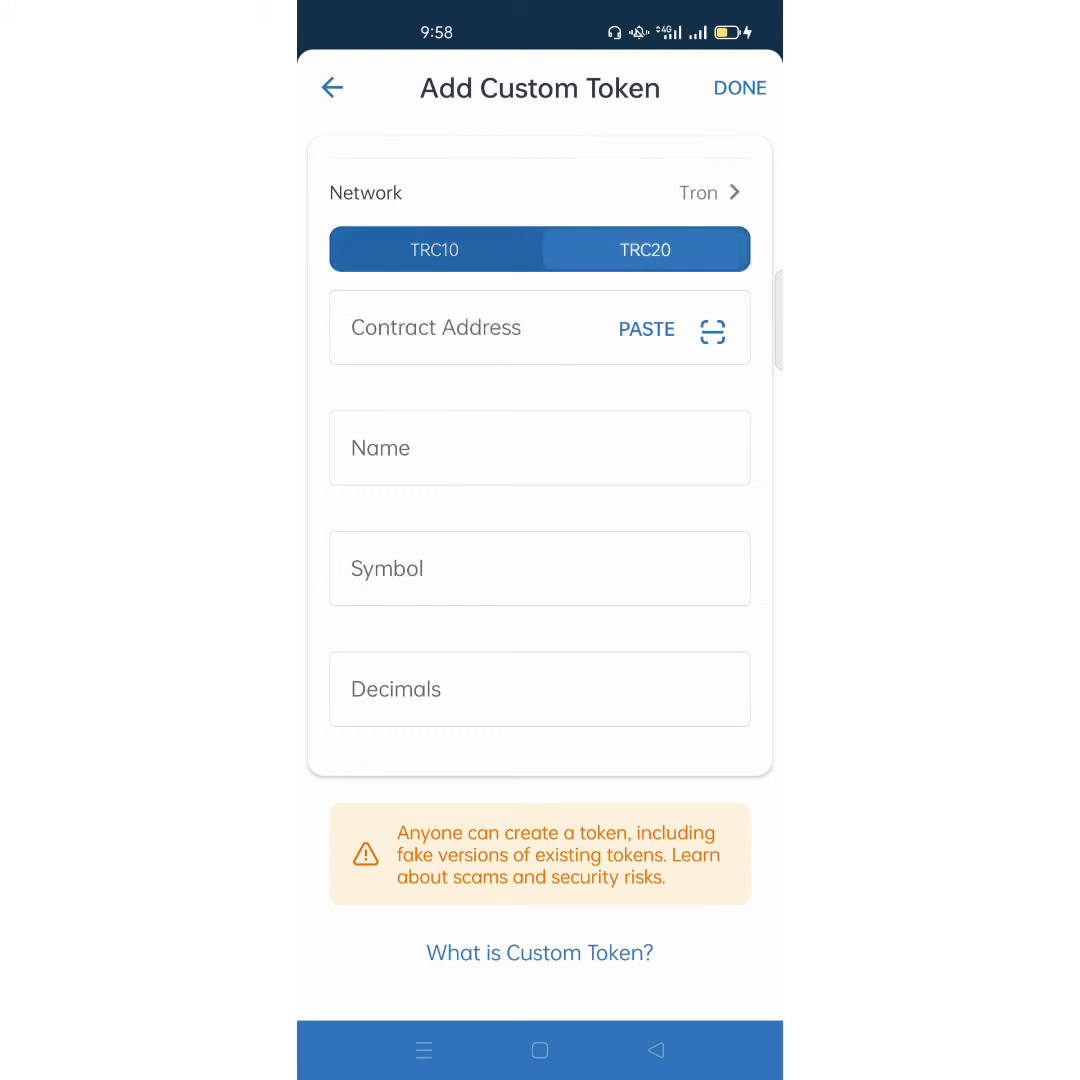
{"action": "left_click", "coordinate": [646, 329]}
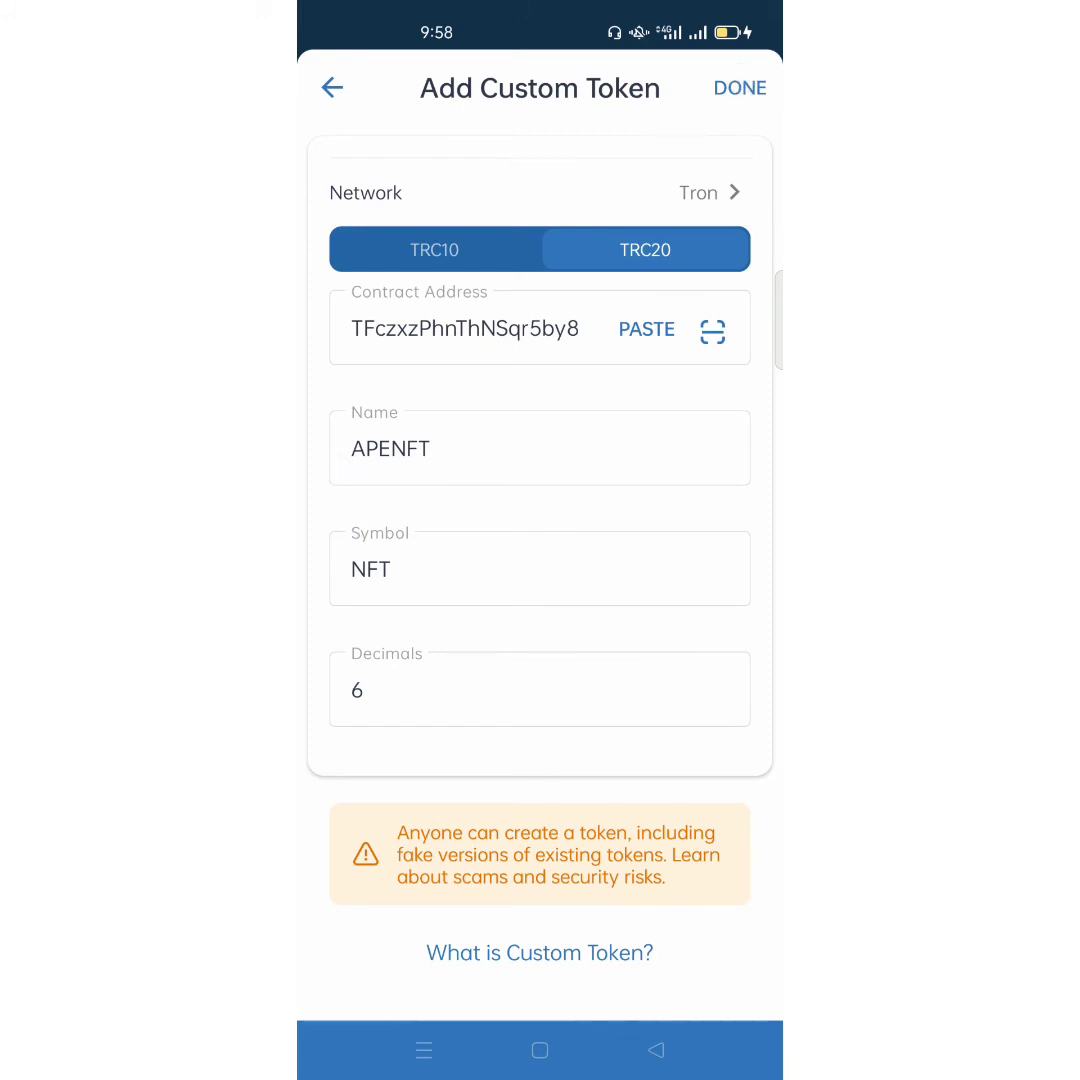
{"action": "left_click", "coordinate": [740, 88]}
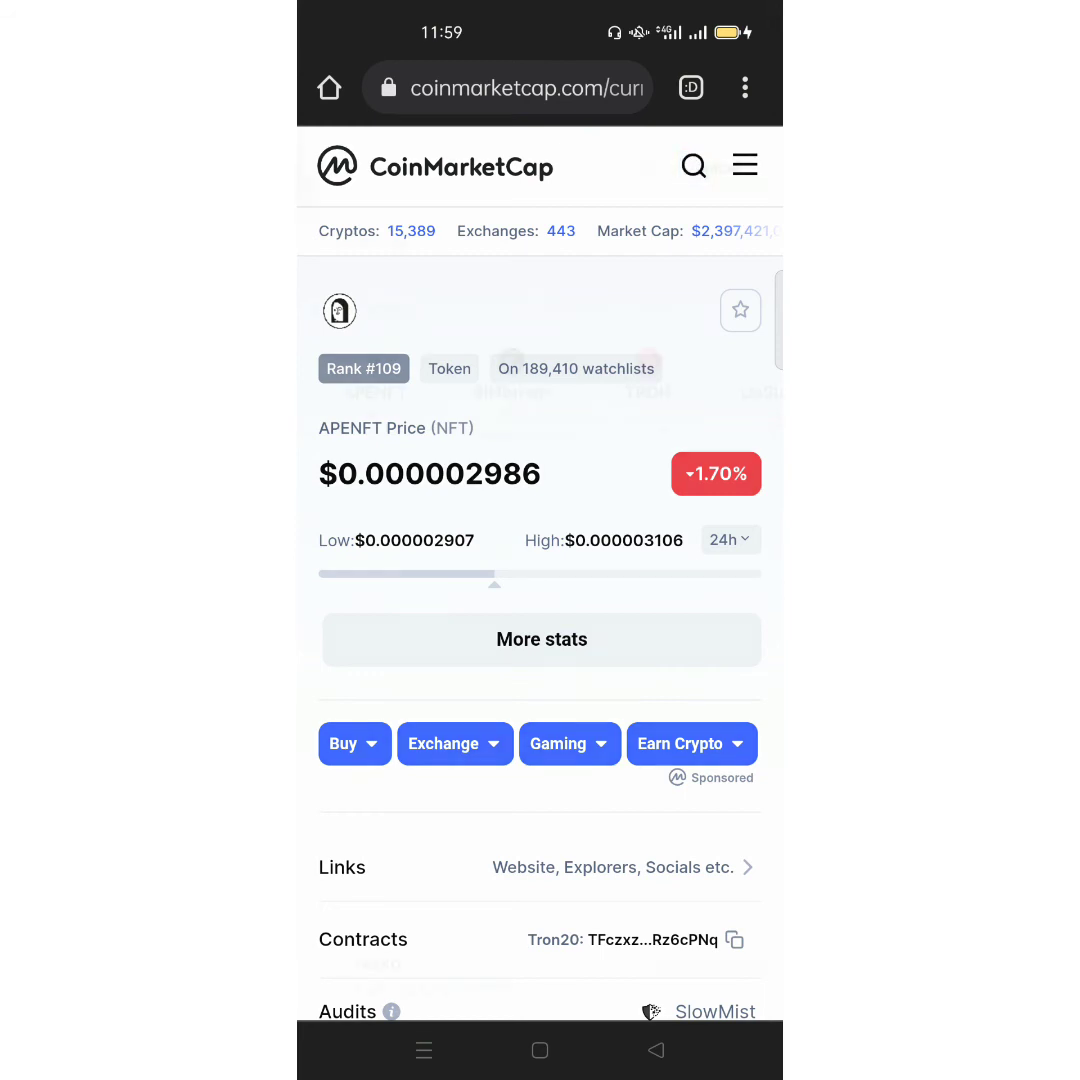
Search CoinMarketCap for 'Ume' and copy UME Token's Tron20 contract address.
{"action": "left_click", "coordinate": [693, 166]}
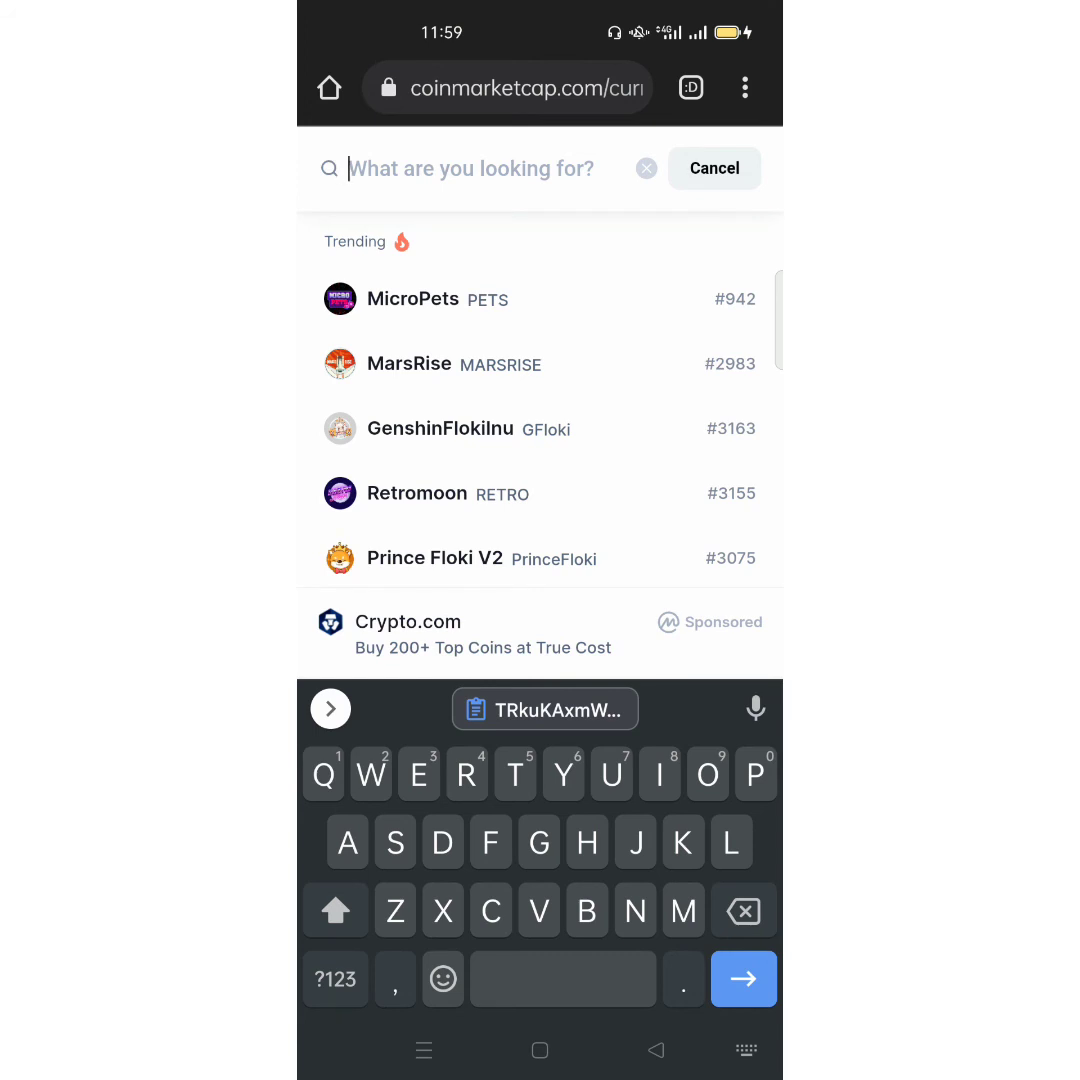
{"action": "left_click", "coordinate": [682, 912]}
{"action": "type", "text": "Ume"}
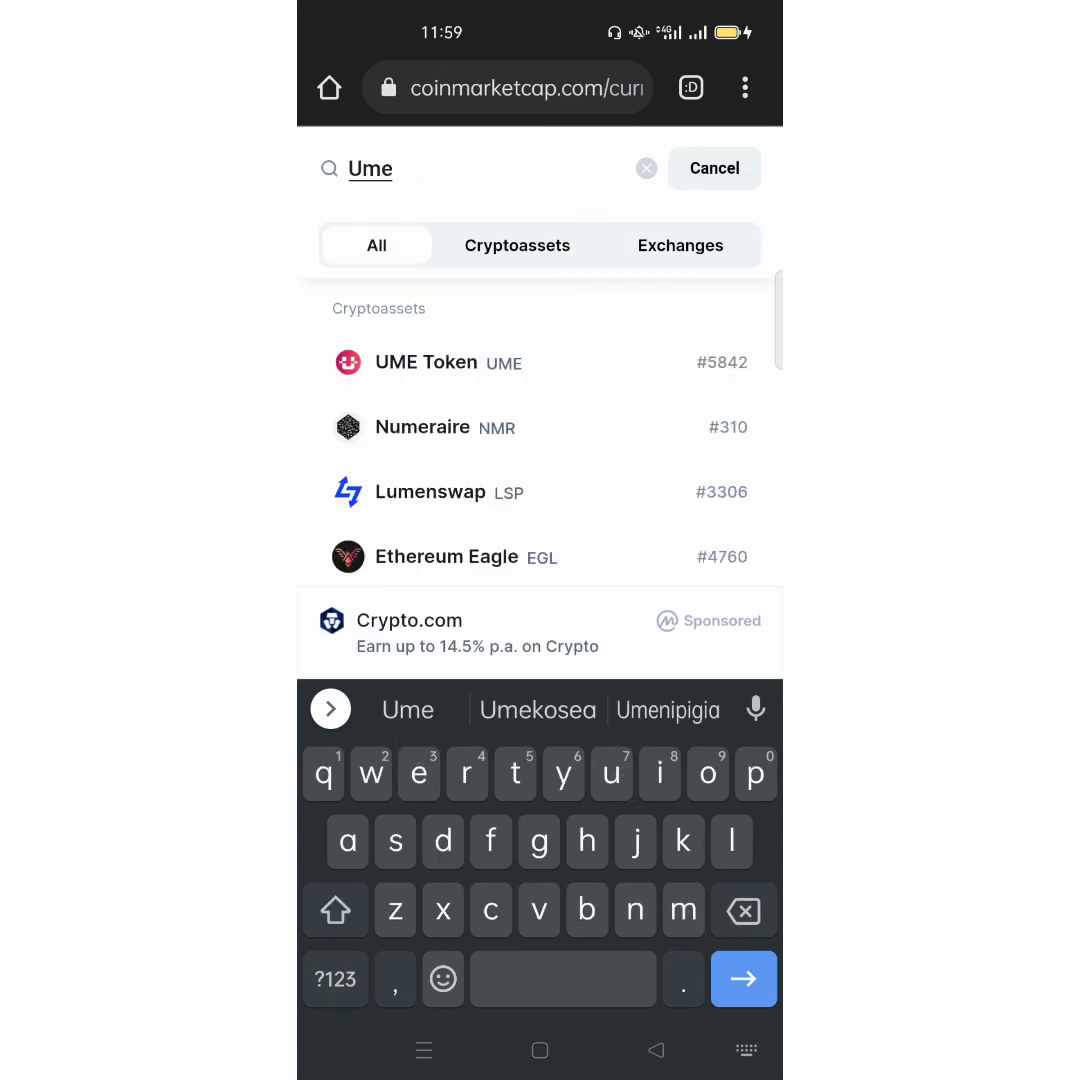
{"action": "left_click", "coordinate": [426, 362]}
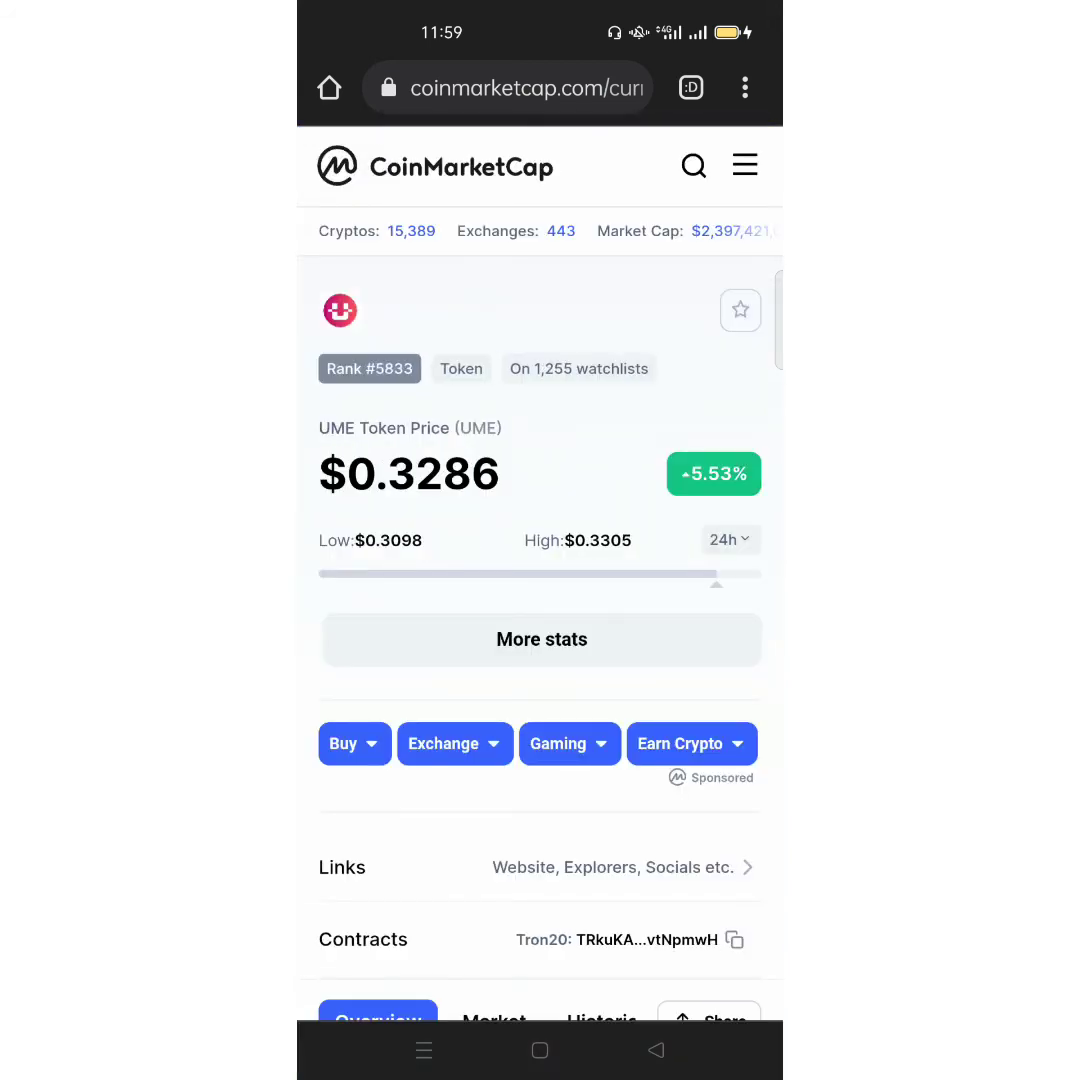
{"action": "scroll", "coordinate": [540, 600], "scroll_direction": "down", "scroll_amount": 3}
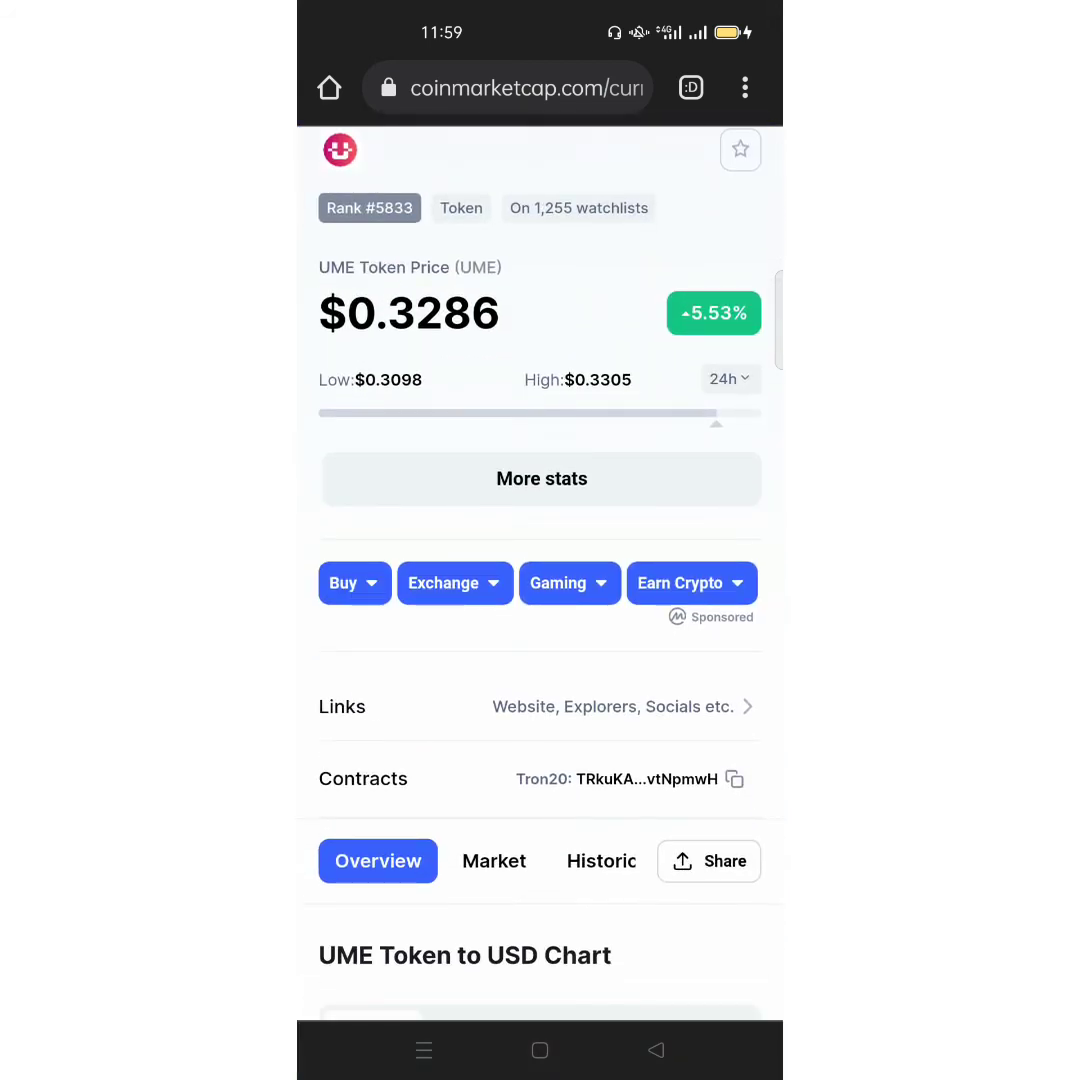
{"action": "scroll", "coordinate": [540, 600], "scroll_direction": "down", "scroll_amount": 2}
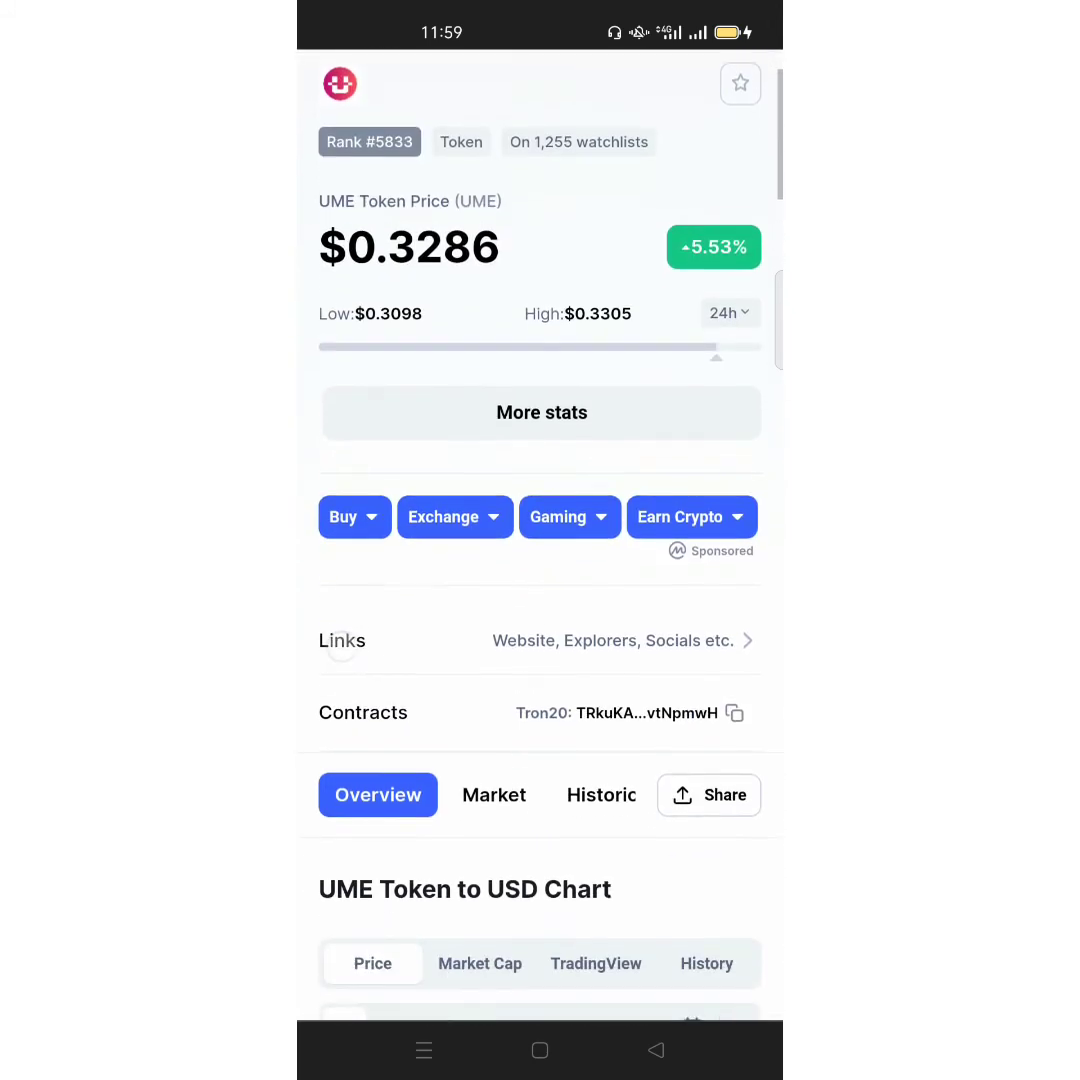
{"action": "scroll", "coordinate": [540, 600], "scroll_direction": "down", "scroll_amount": 3}
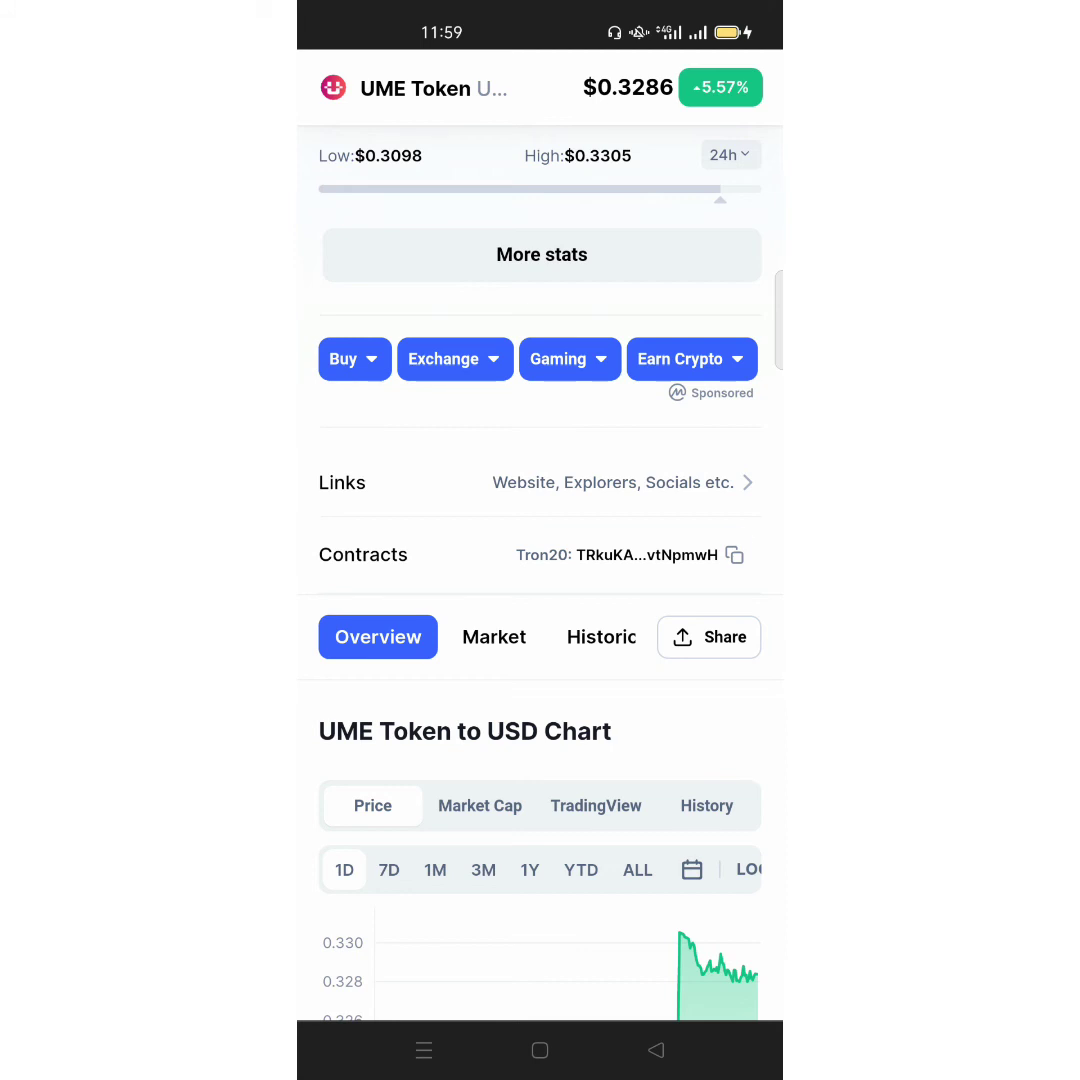
{"action": "left_click", "coordinate": [734, 555]}
Return to Trust Wallet's token list through recent apps.
{"action": "left_click", "coordinate": [423, 1050]}
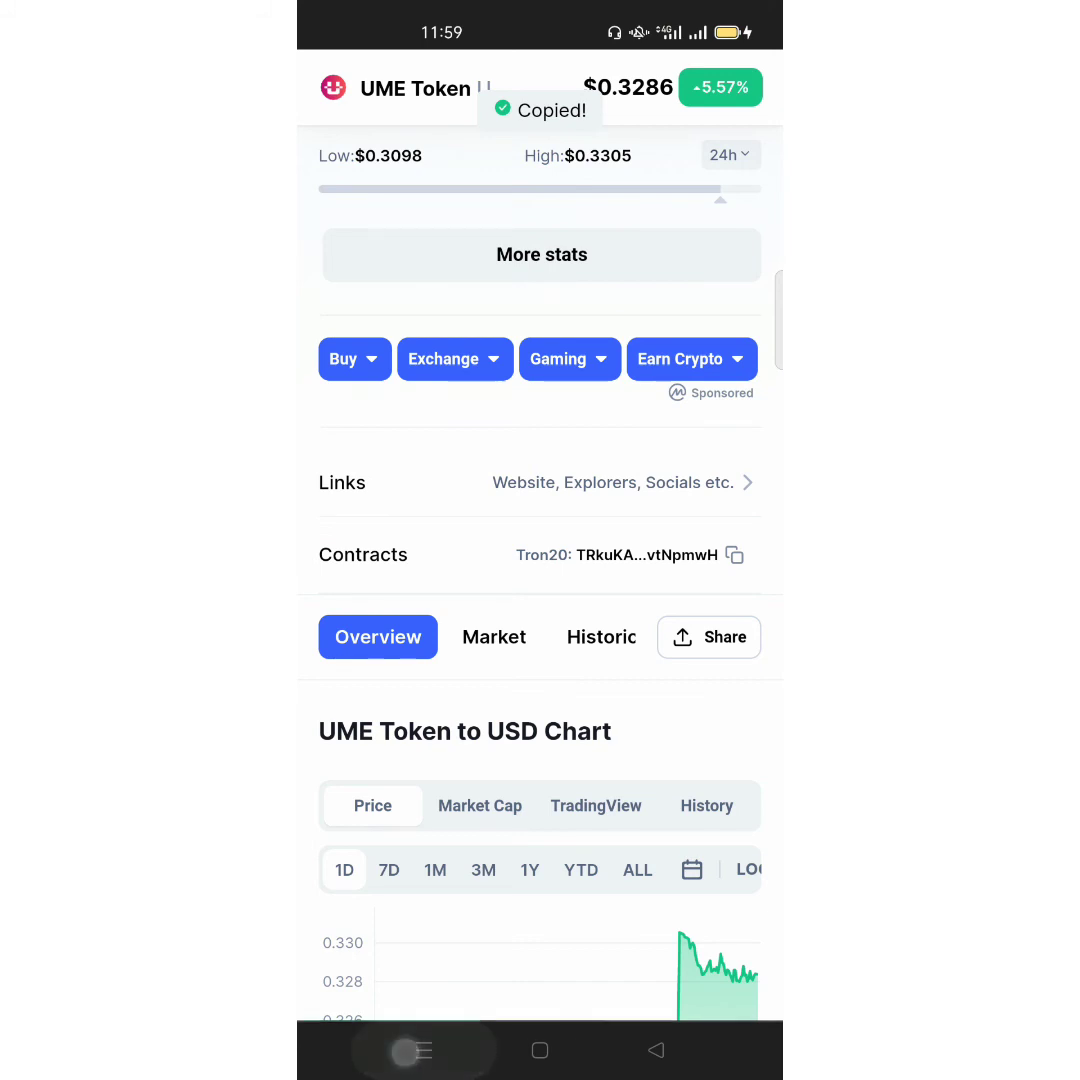
{"action": "left_click_drag", "start_coordinate": [400, 450], "coordinate": [700, 450]}
{"action": "left_click", "coordinate": [530, 500]}
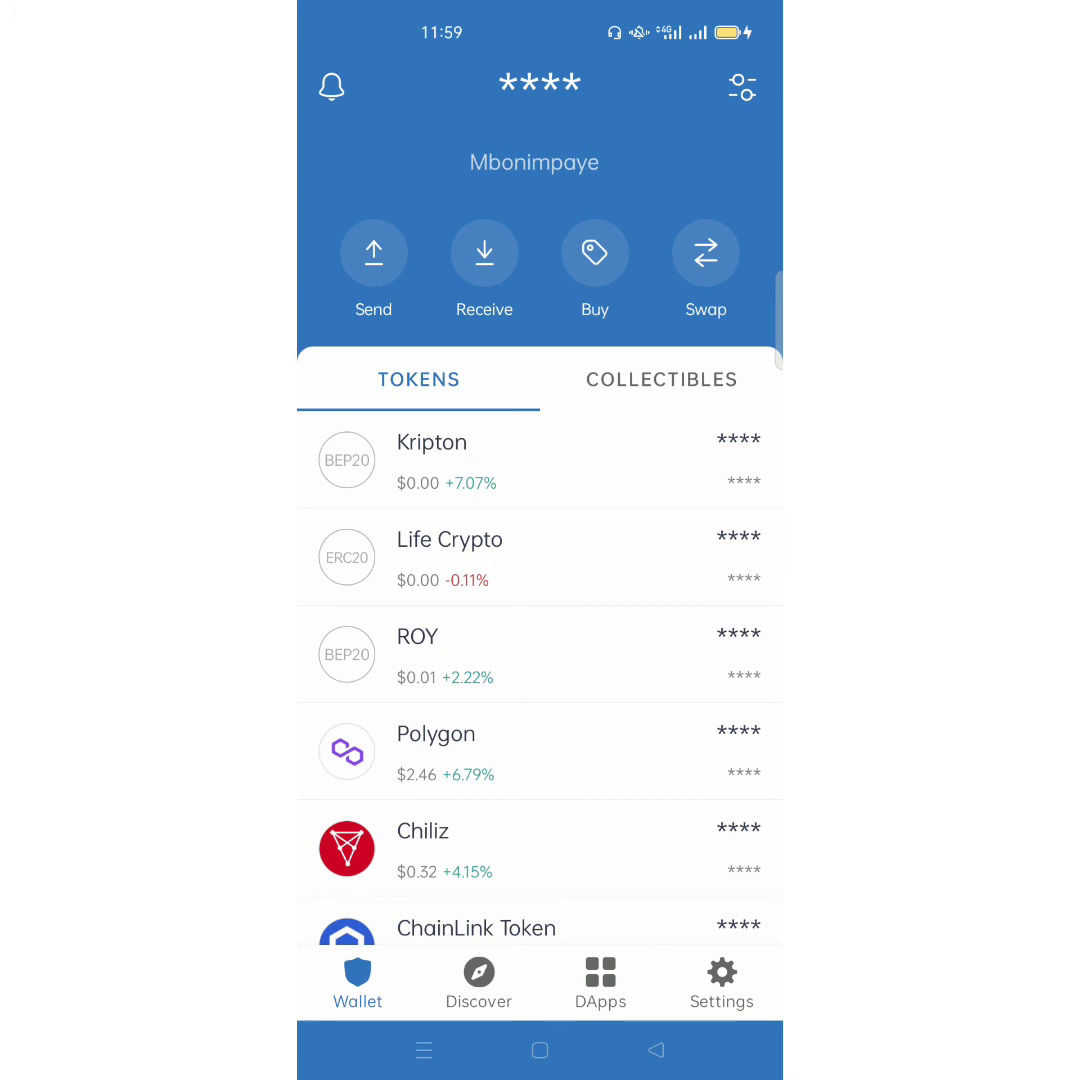
Search tokens for 'cust' and open the blank Add Custom Token form, network Ethereum.
{"action": "left_click", "coordinate": [742, 86]}
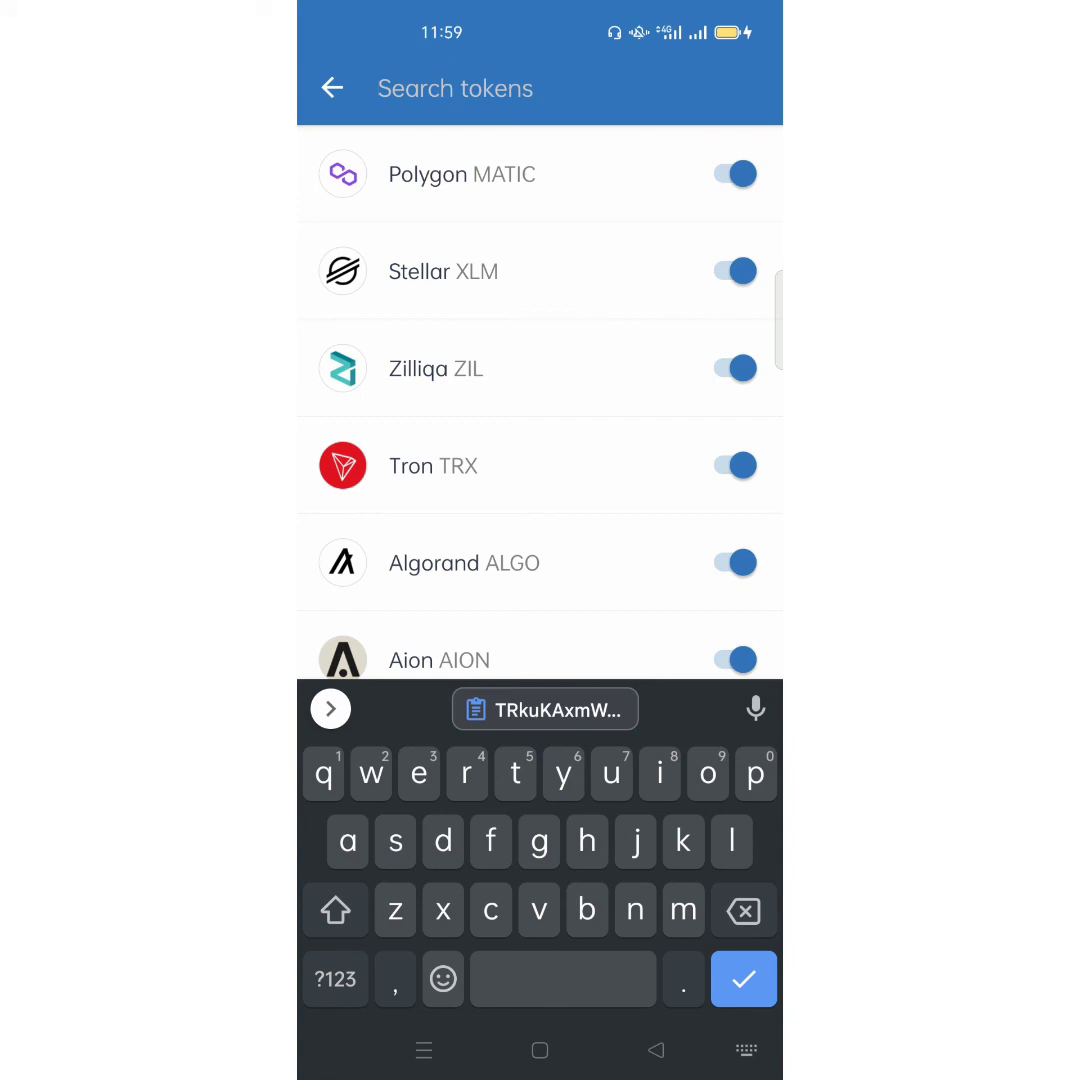
{"action": "type", "text": "cust"}
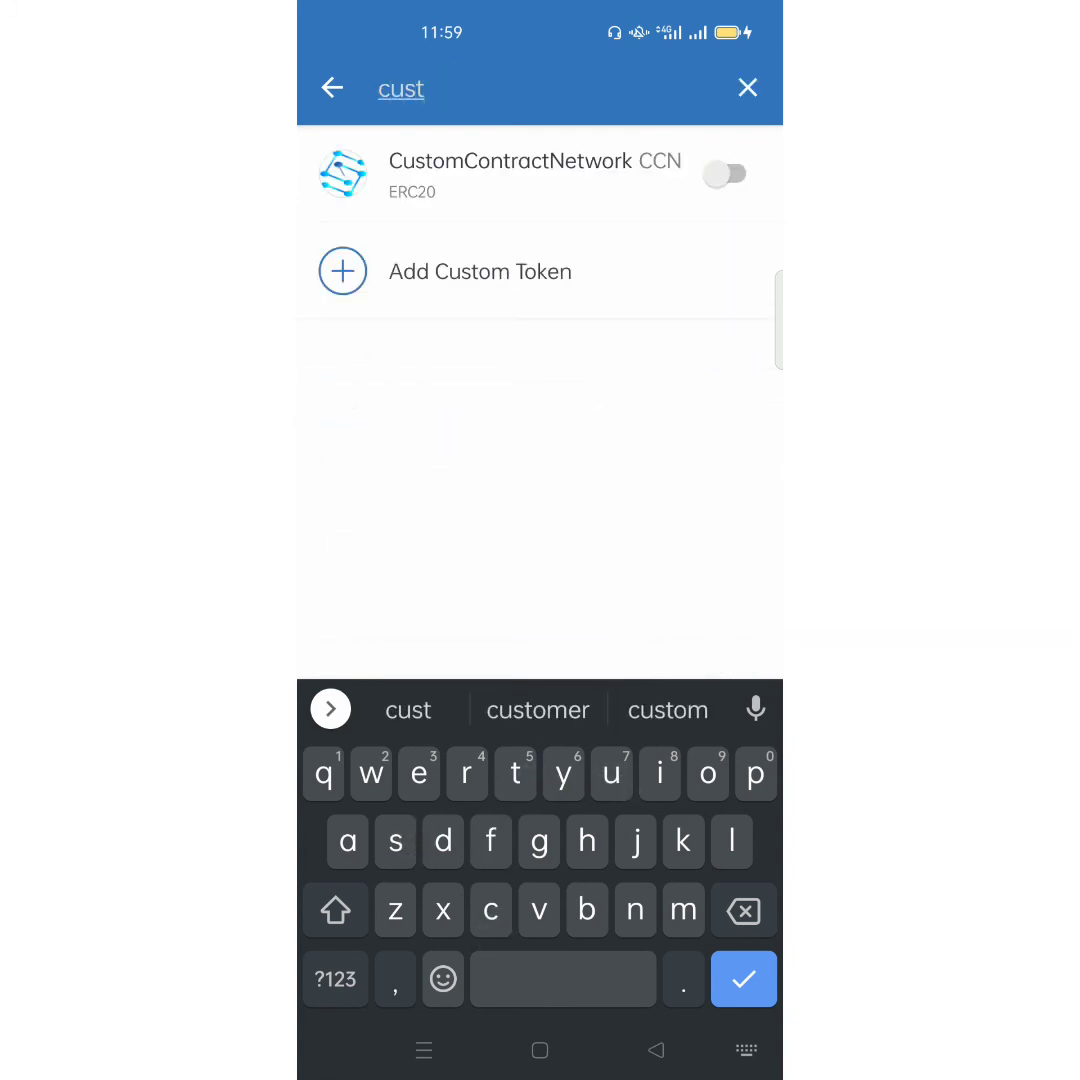
{"action": "left_click", "coordinate": [464, 285]}
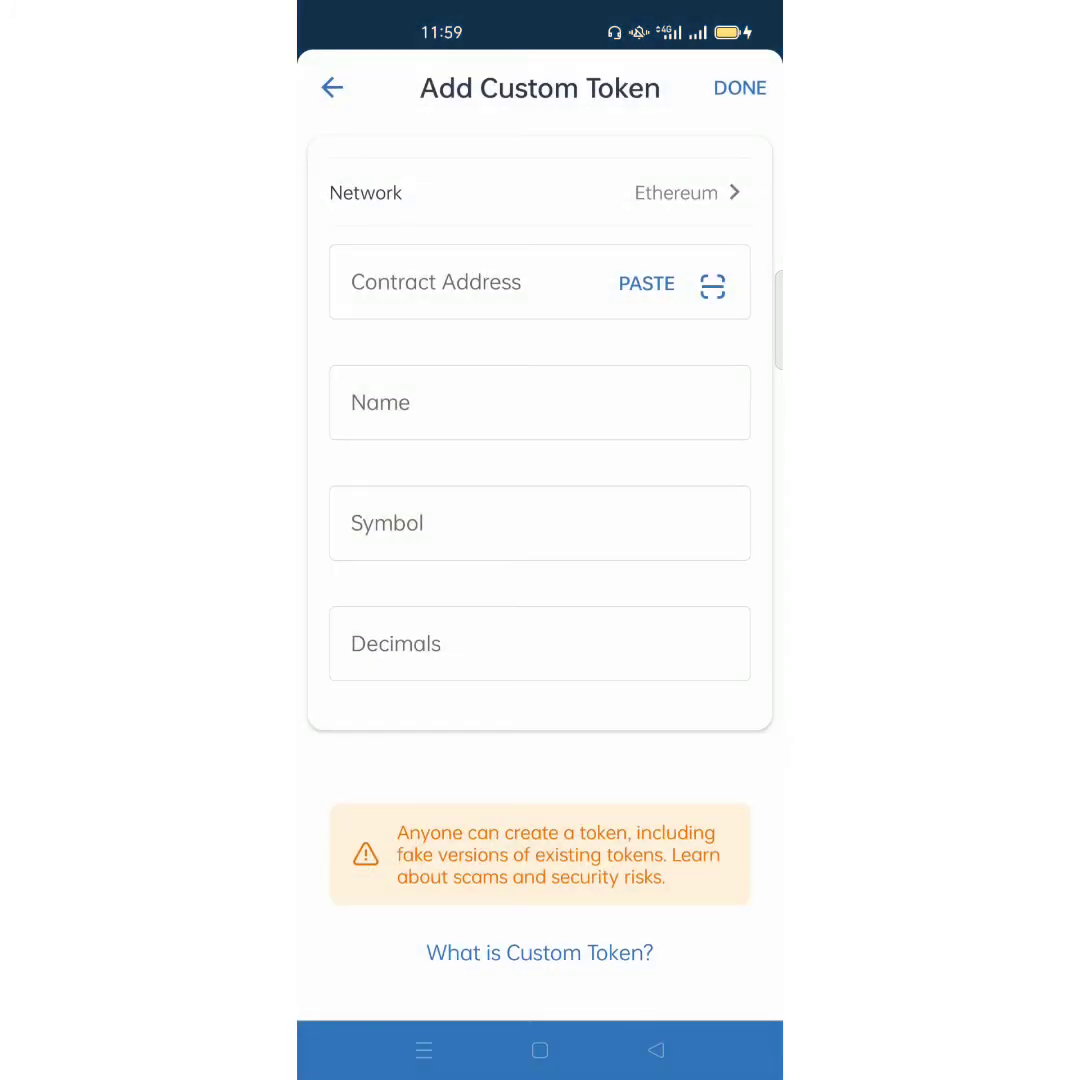
Fill the form for UME Token: Tron network, TRC20, pasted contract address.
{"action": "left_click", "coordinate": [548, 192]}
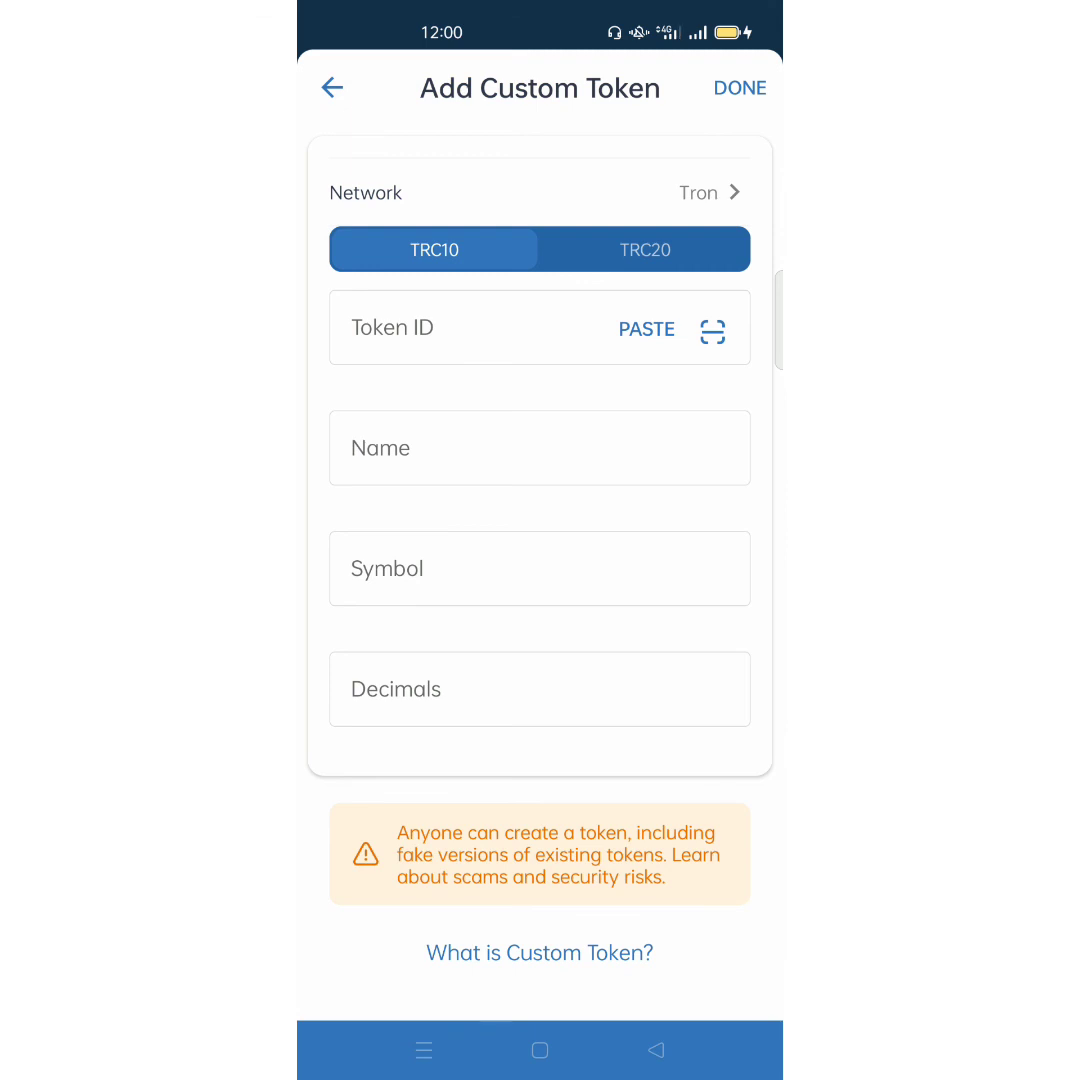
{"action": "left_click", "coordinate": [645, 249]}
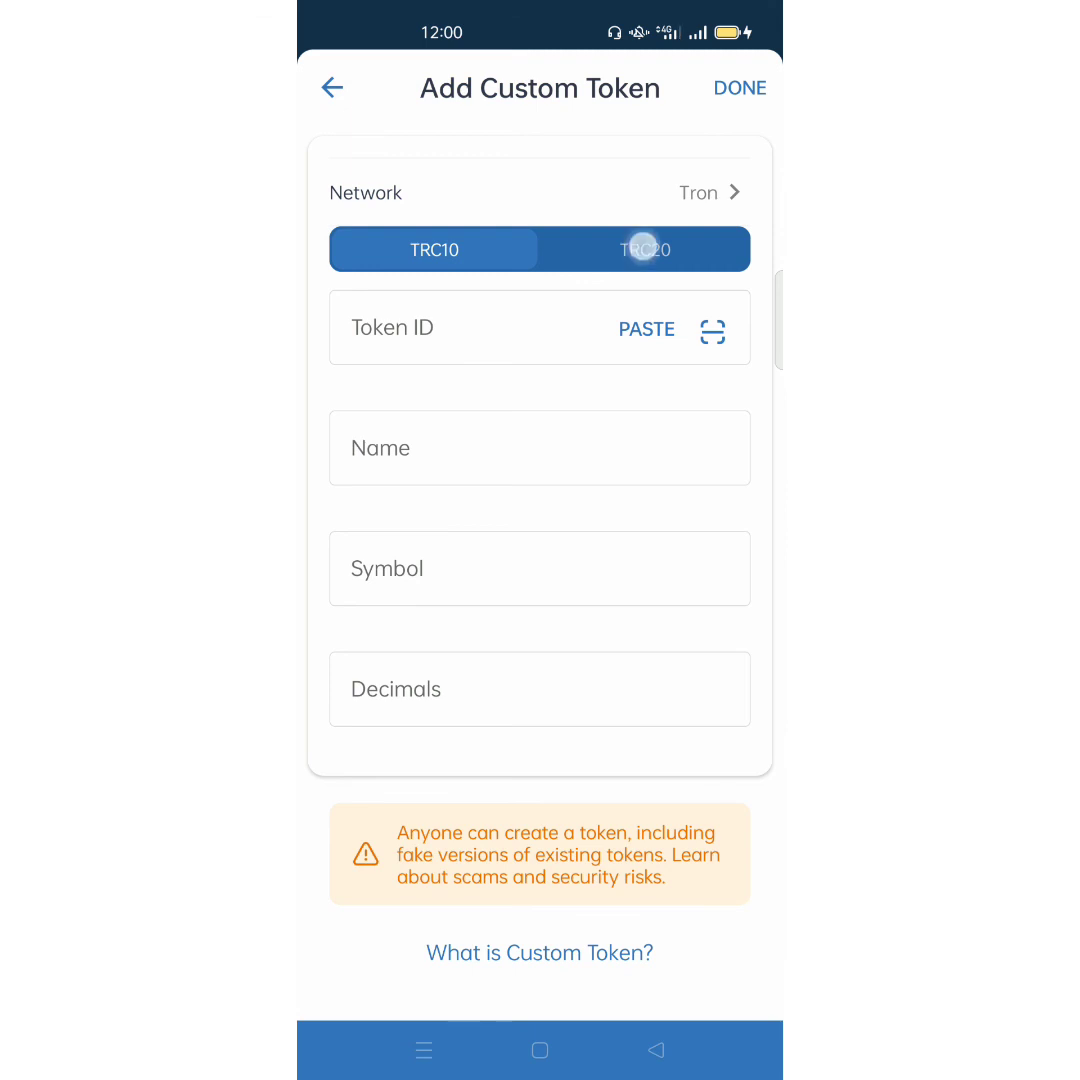
{"action": "left_click", "coordinate": [646, 329]}
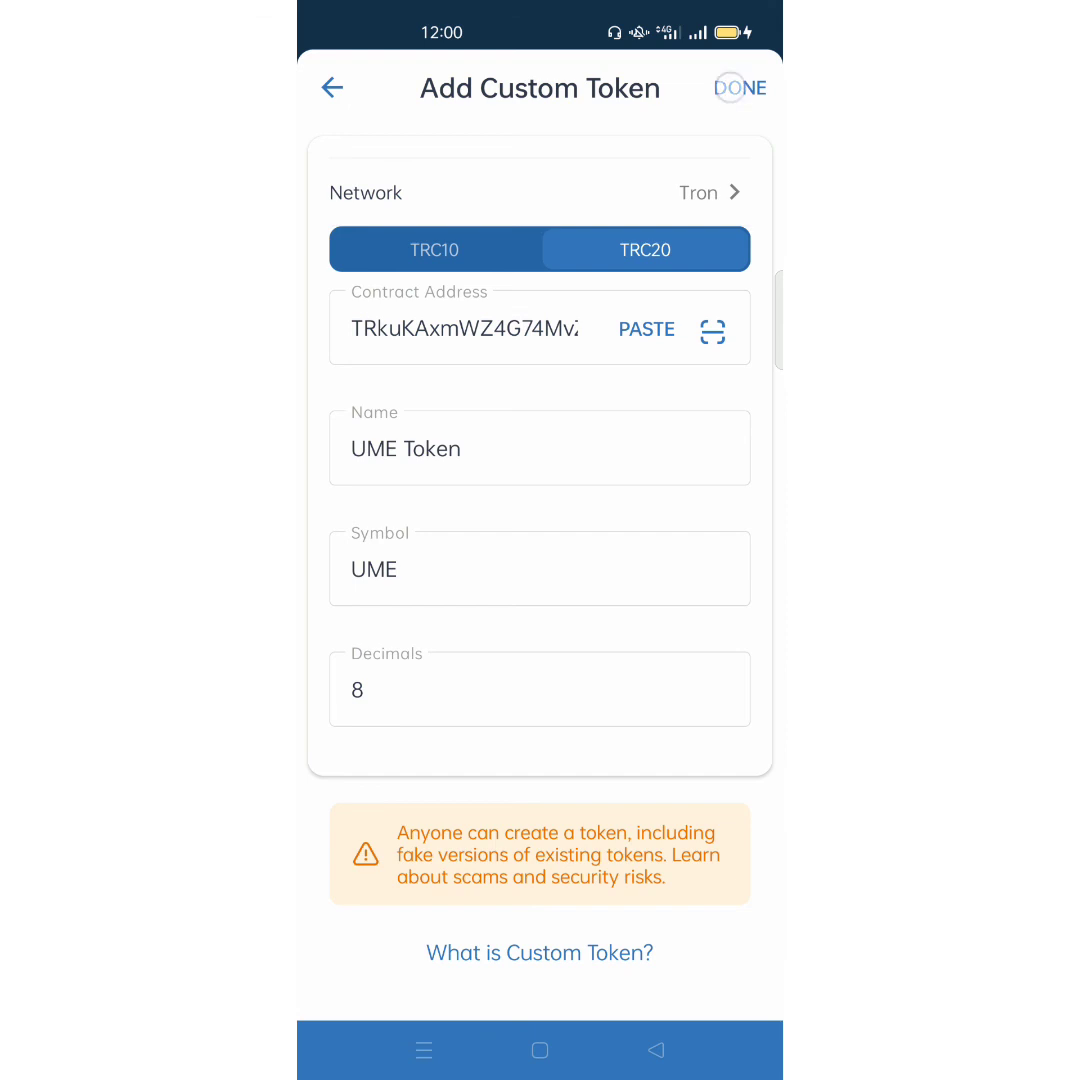
{"action": "left_click", "coordinate": [740, 88]}
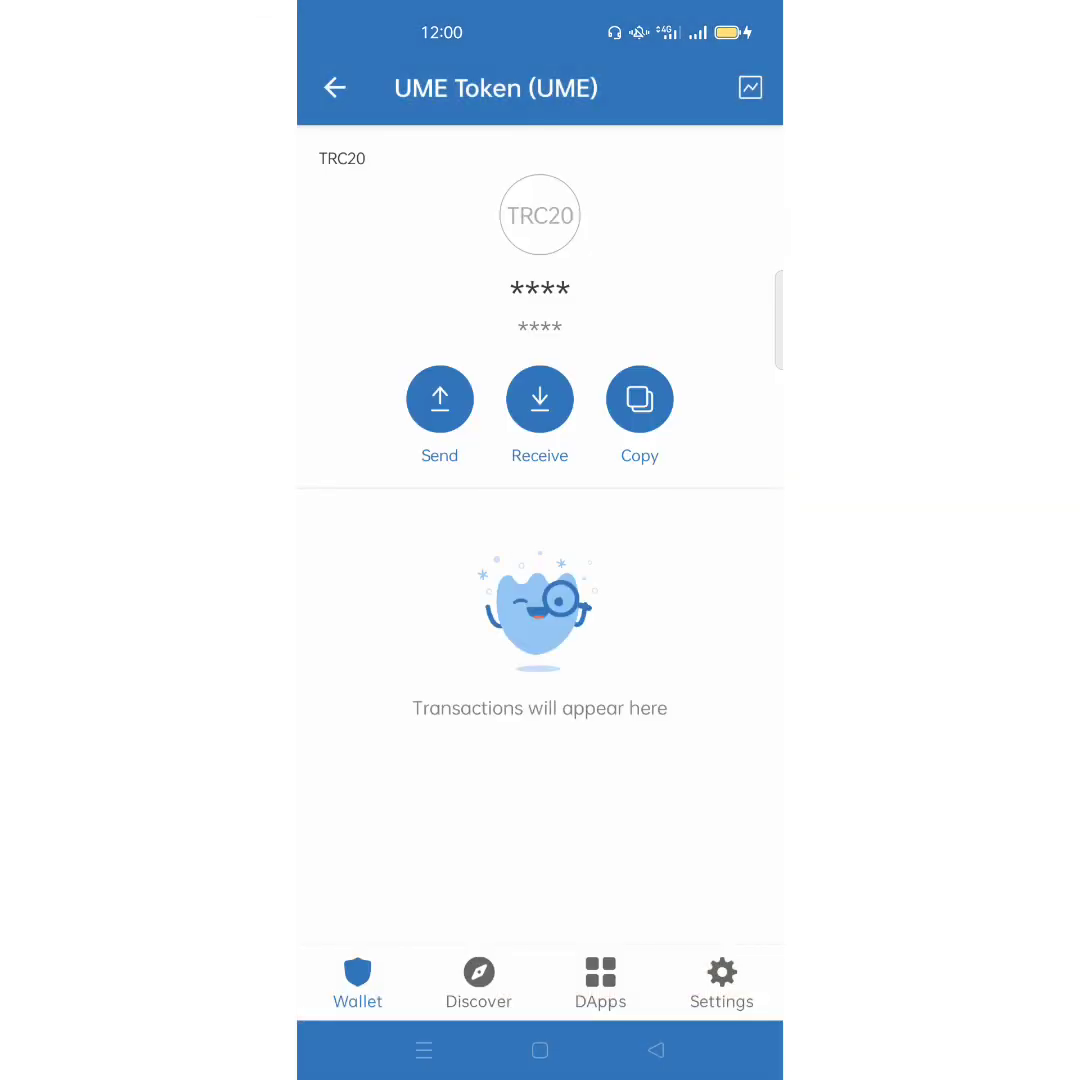